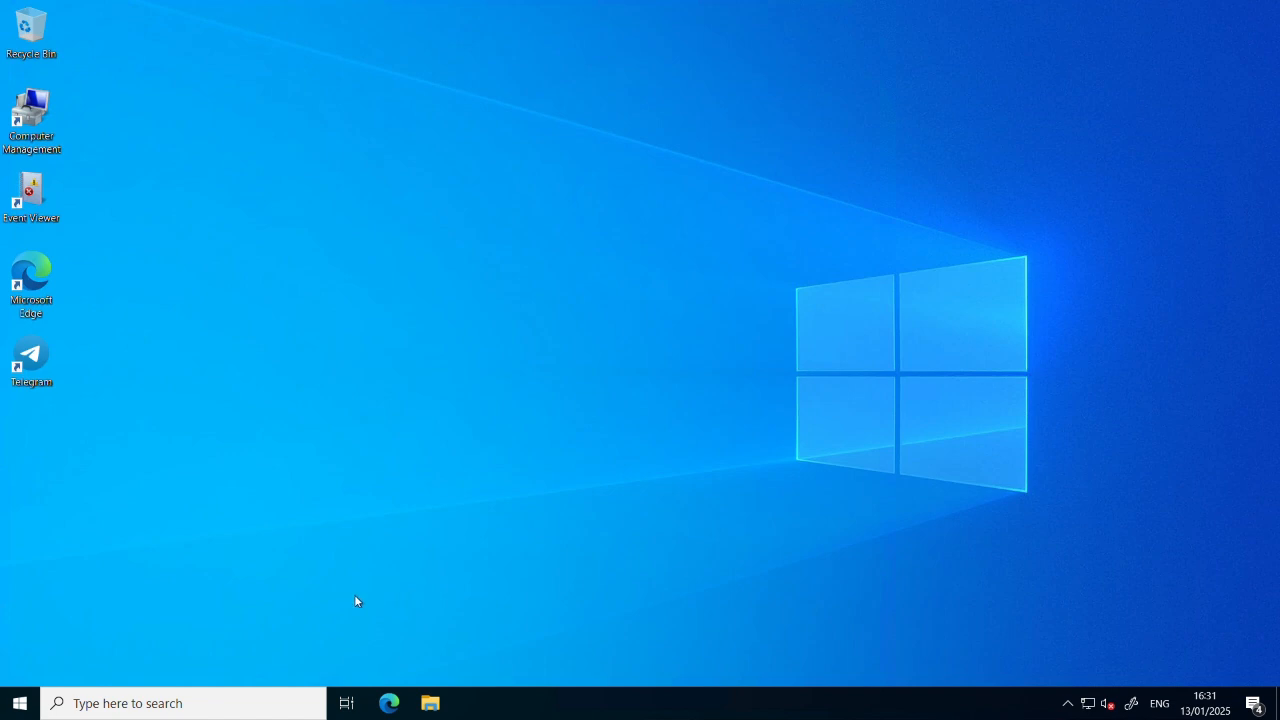
# - Open Microsoft Edge, search the web for "OSB STUDIO" in a new tab and open the OBS download page
pyautogui.click(400, 707)
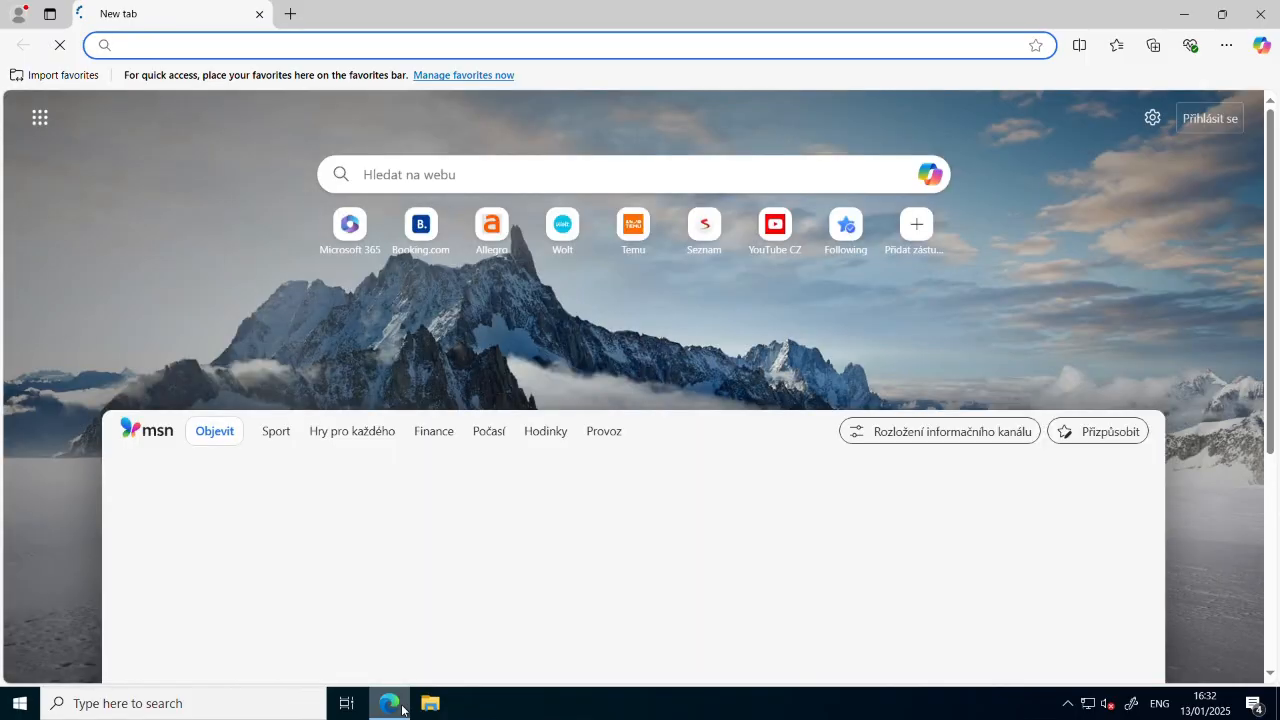
pyautogui.click(291, 13)
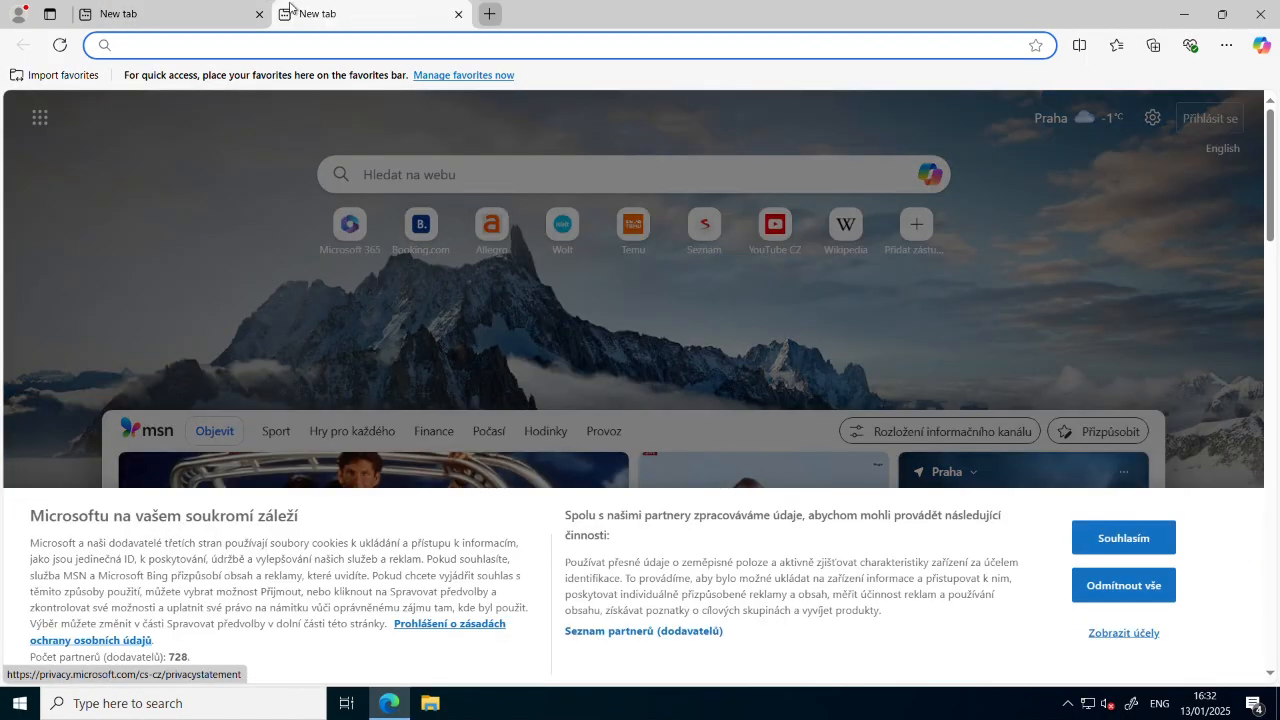
pyautogui.write('i')
pyautogui.press('BackSpace')
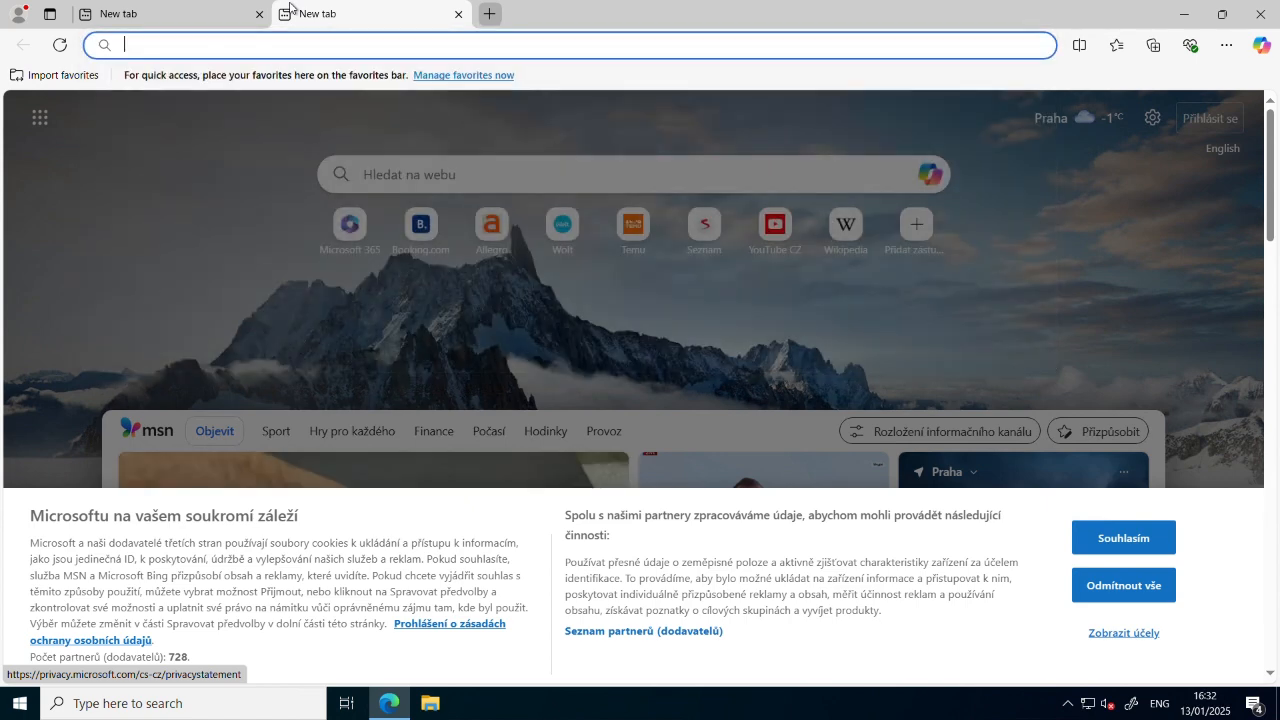
pyautogui.write('OSB')
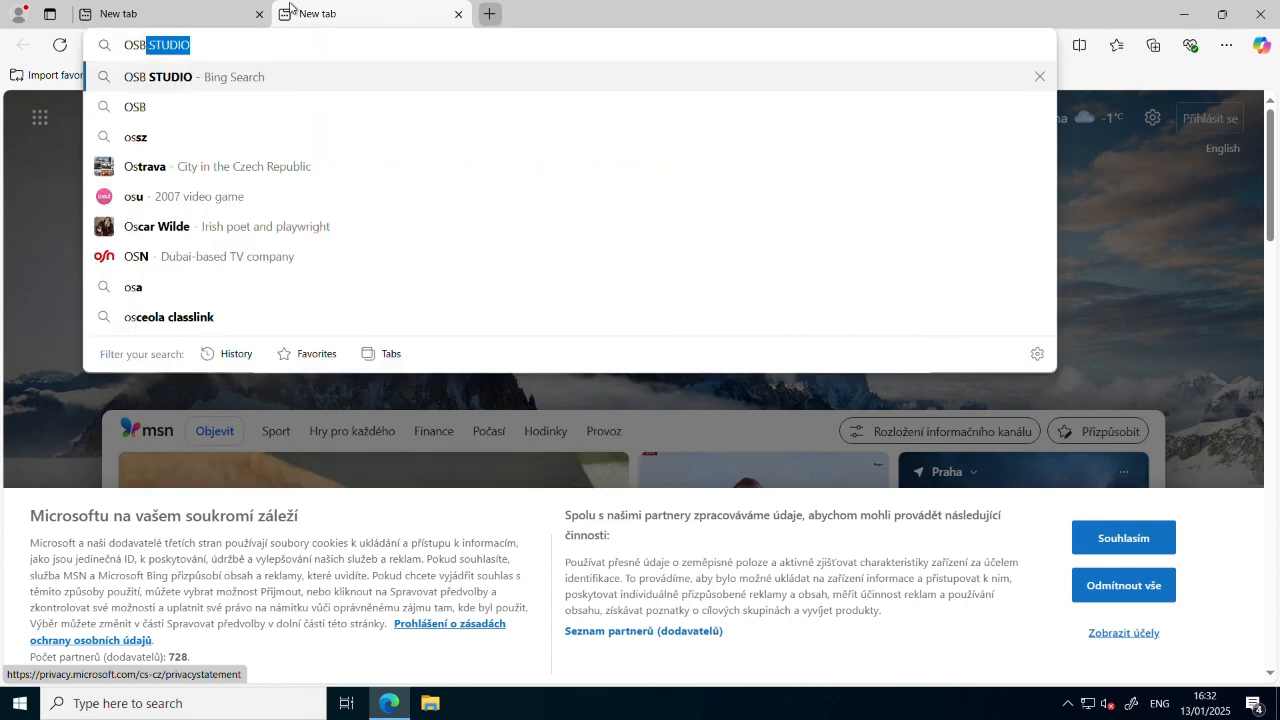
pyautogui.write(' STUDIO')
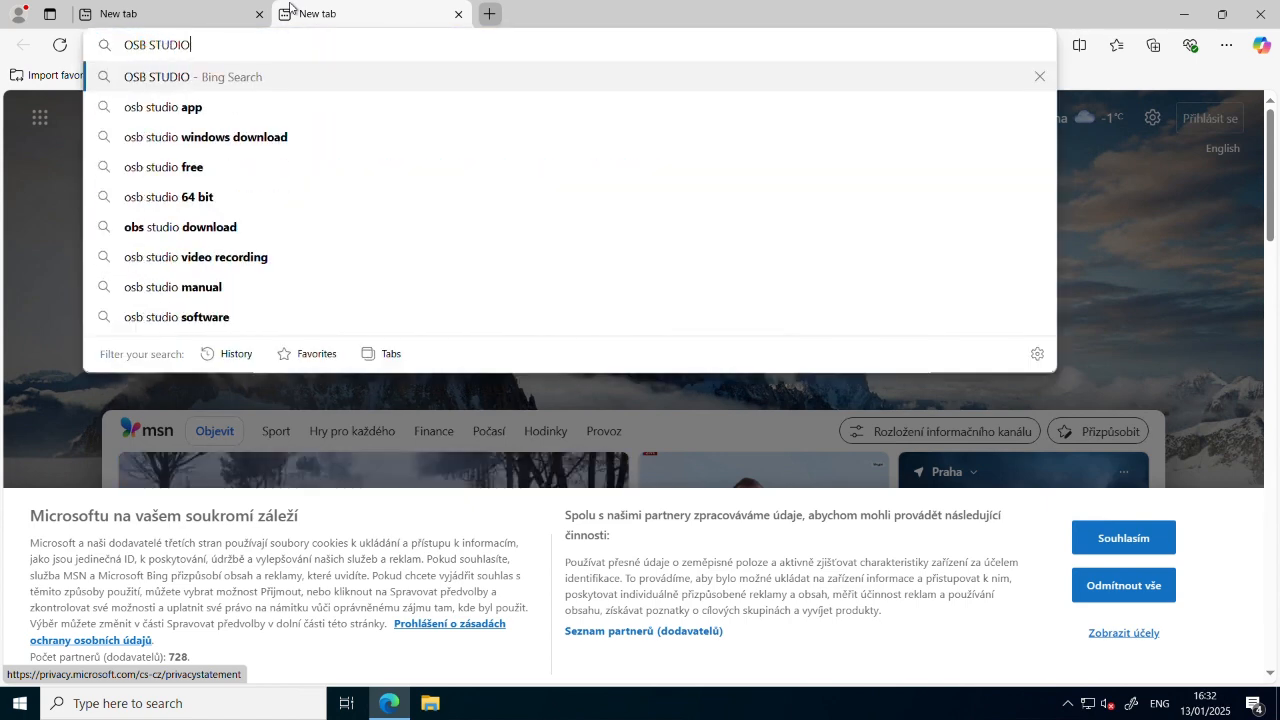
pyautogui.press('Return')
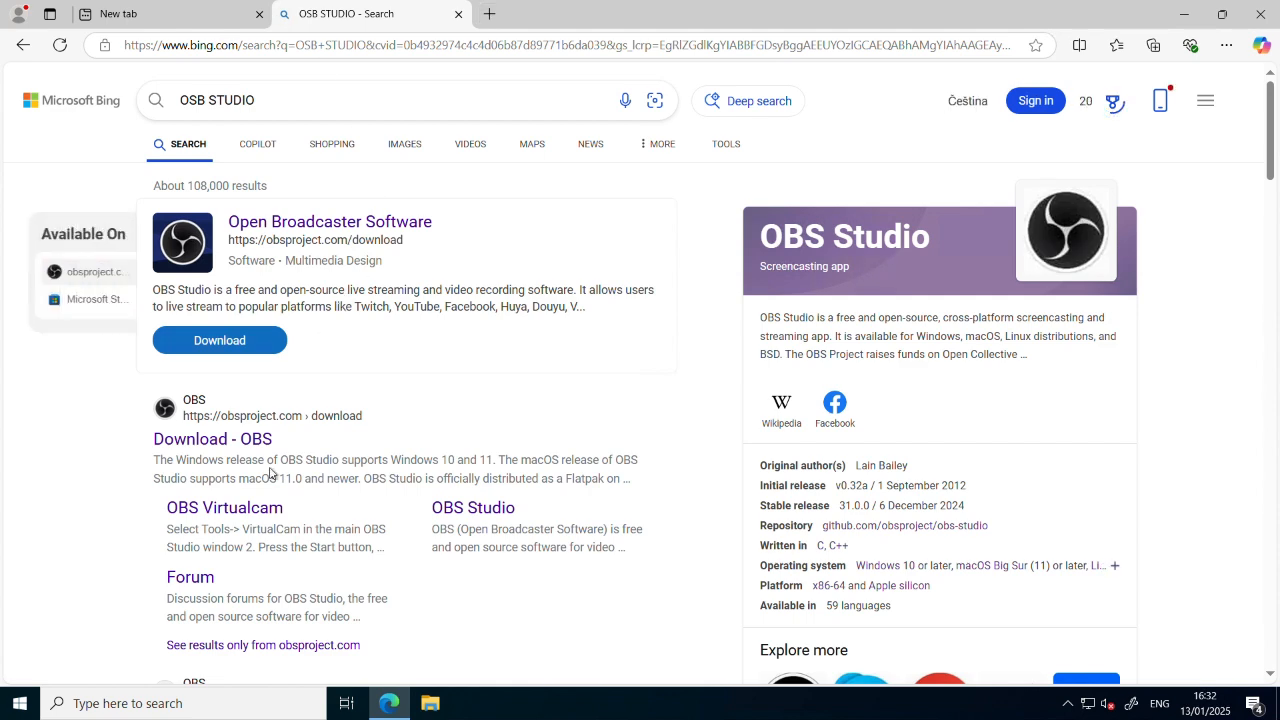
pyautogui.click(240, 449)
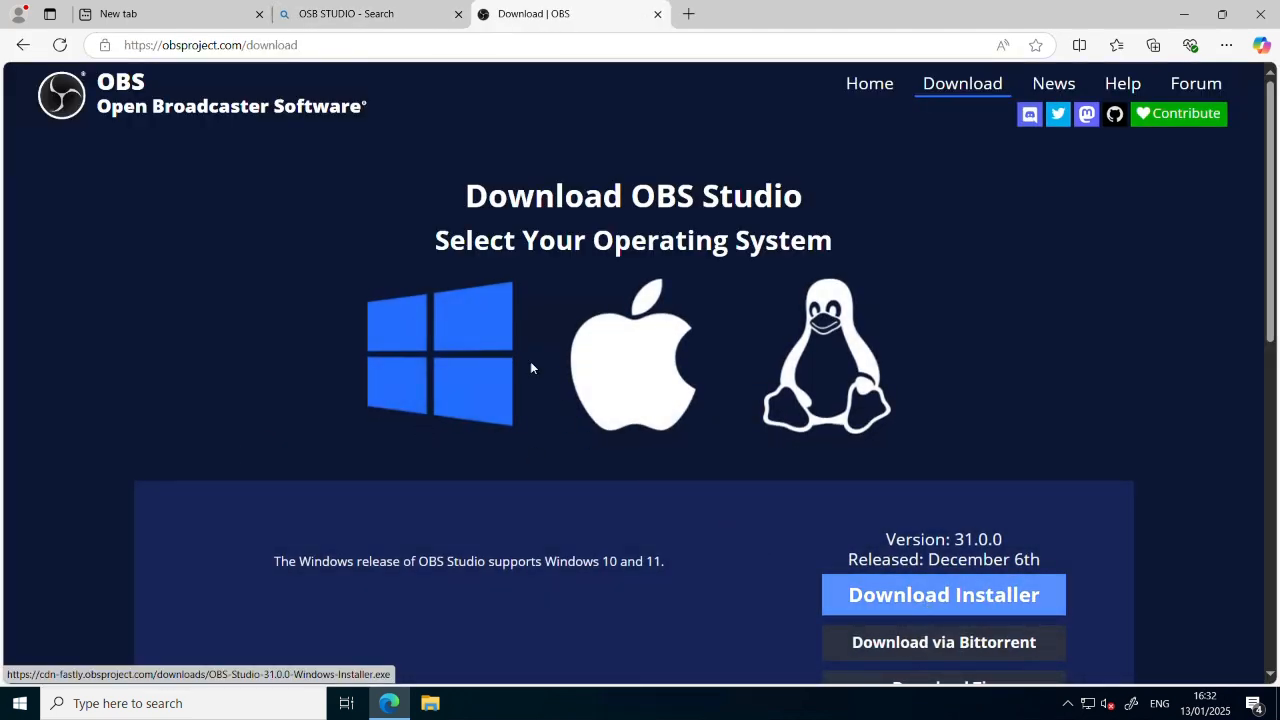
# - Look through the macOS and Linux download options, and download the Windows installer of OBS Studio 31.0.0
pyautogui.click(631, 383)
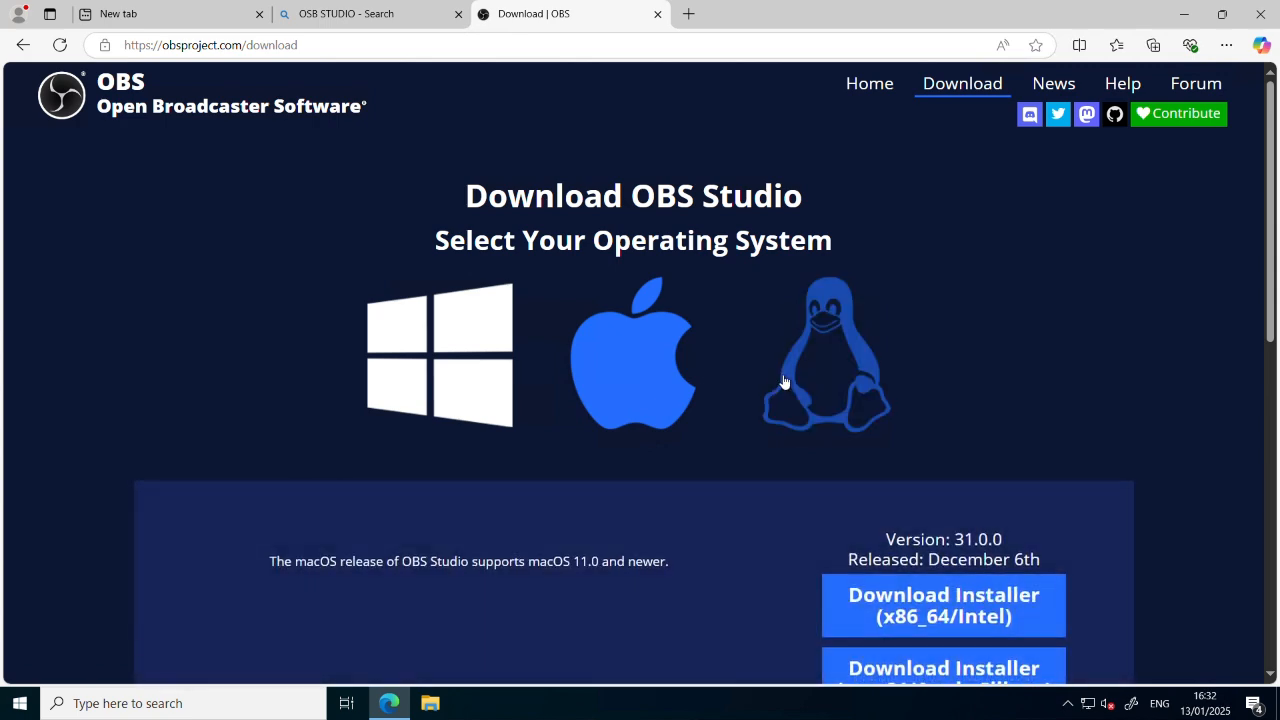
pyautogui.click(785, 383)
pyautogui.click(368, 356)
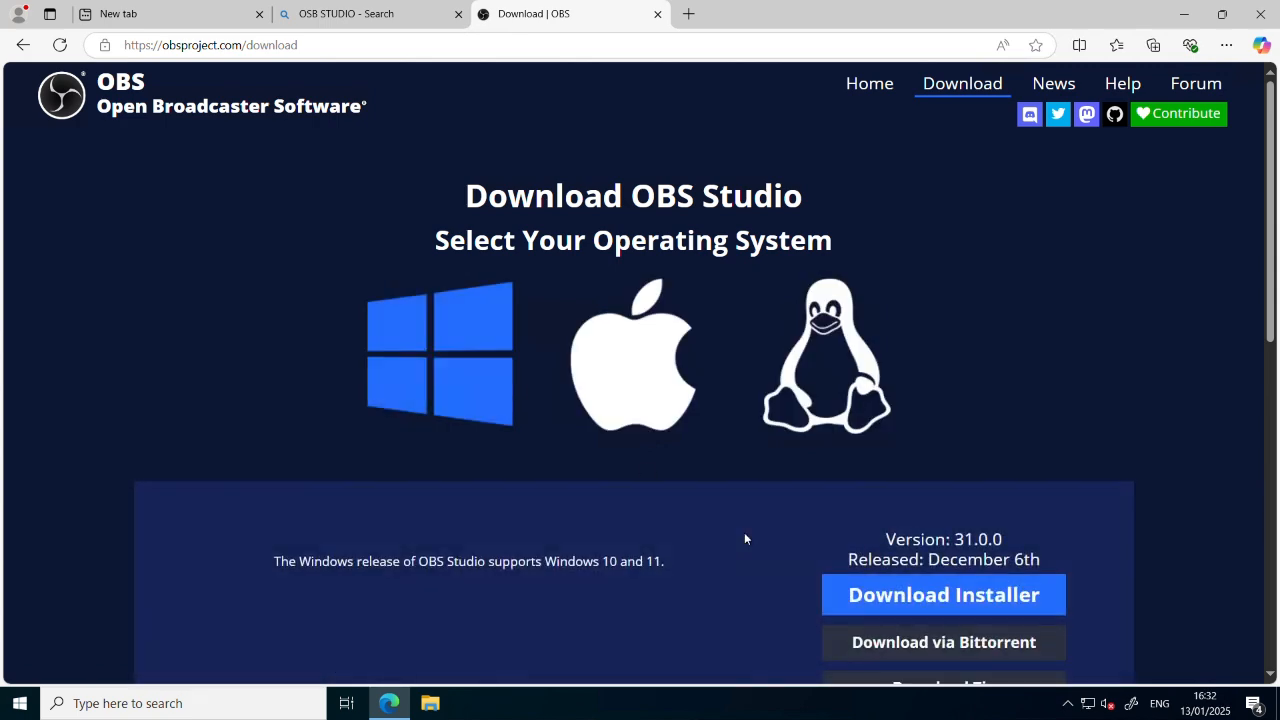
pyautogui.scroll(-2, 756, 533)
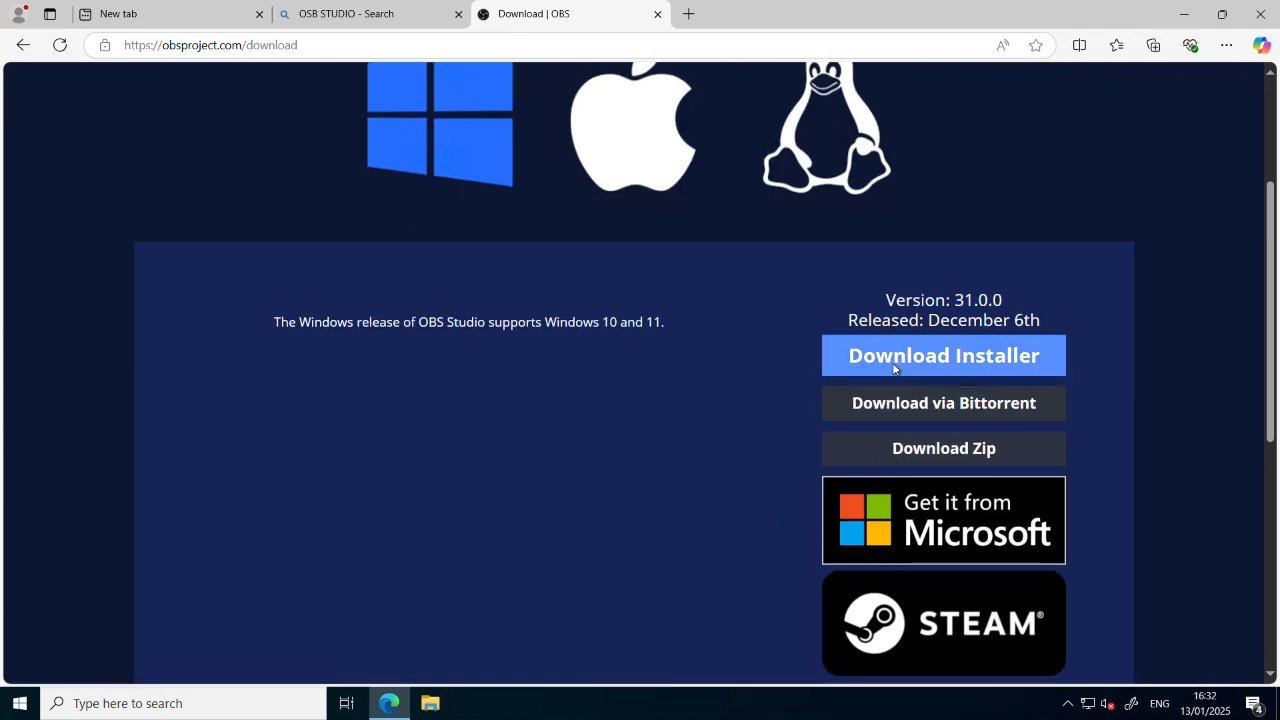
pyautogui.click(897, 370)
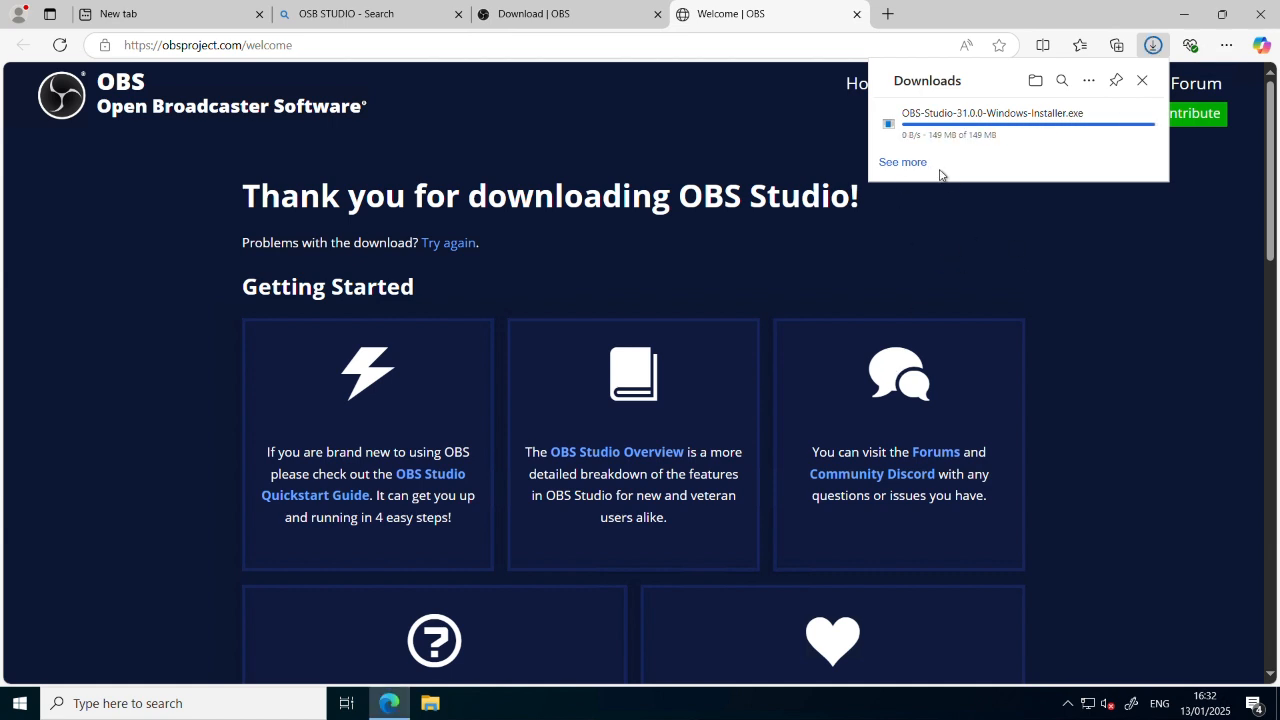
# - Run the downloaded file OBS-Studio-31.0.0-Windows-Installer.exe from the browser's downloads
pyautogui.moveTo(1034, 146)
pyautogui.click(1152, 50)
pyautogui.click(1152, 50)
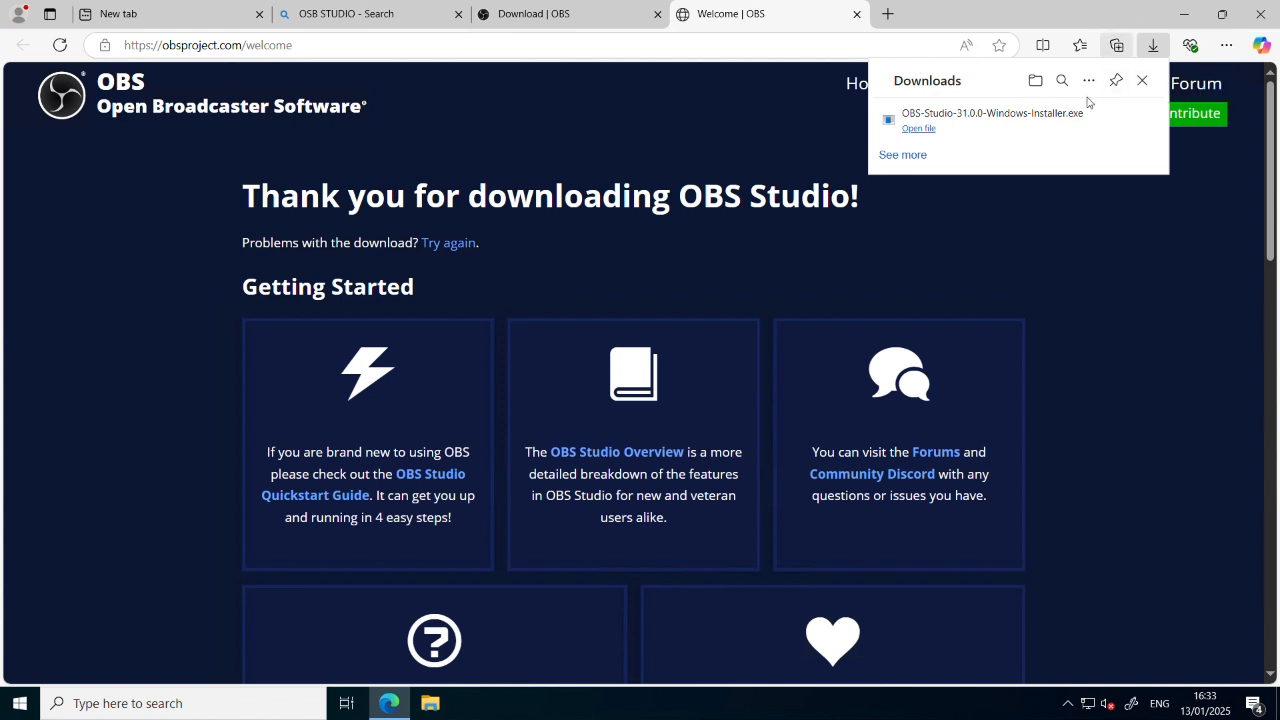
pyautogui.click(936, 115)
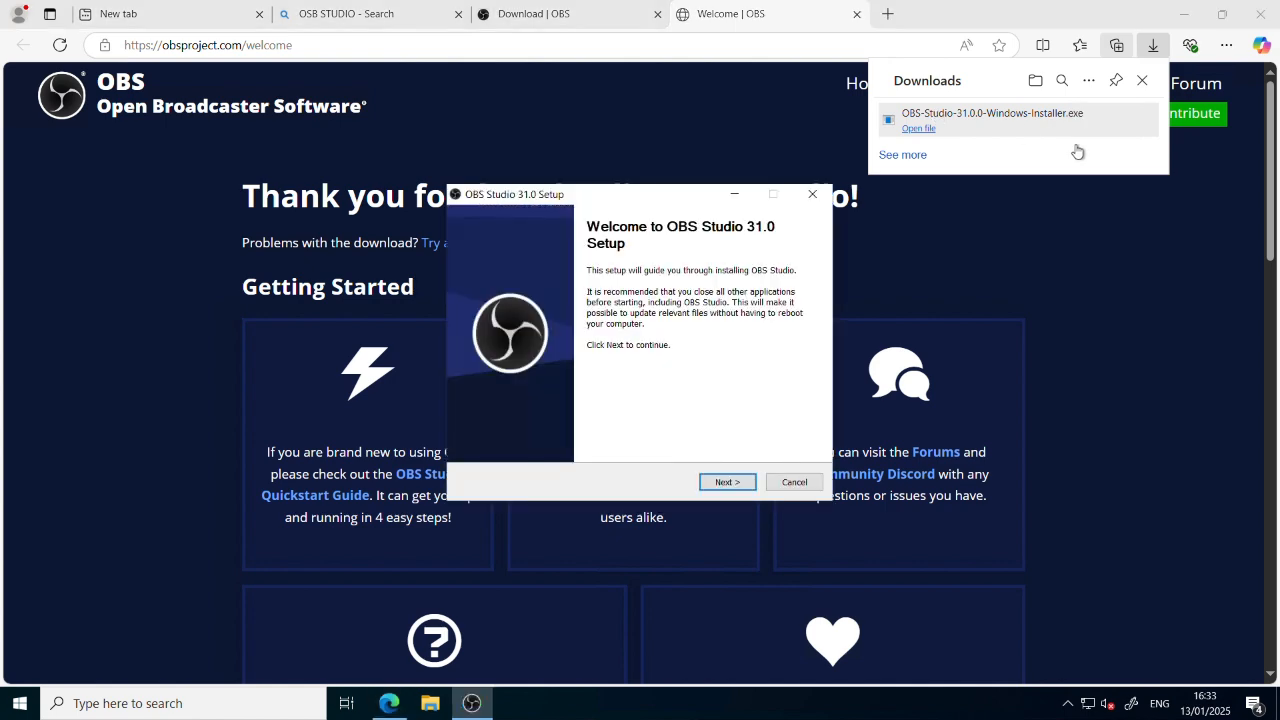
# - Accept the license terms, install OBS Studio 31.0 in C:\Program Files\obs-studio and minimize the browser
pyautogui.click(727, 483)
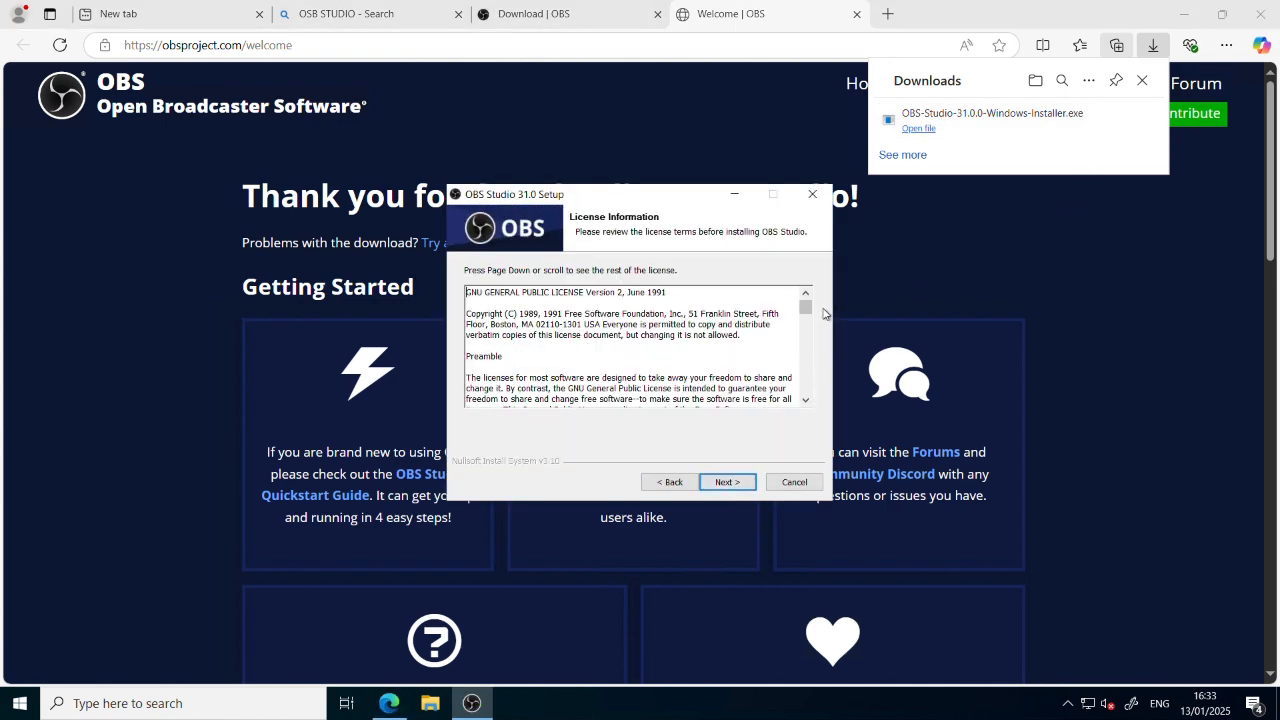
pyautogui.moveTo(807, 309); pyautogui.dragTo(807, 386)
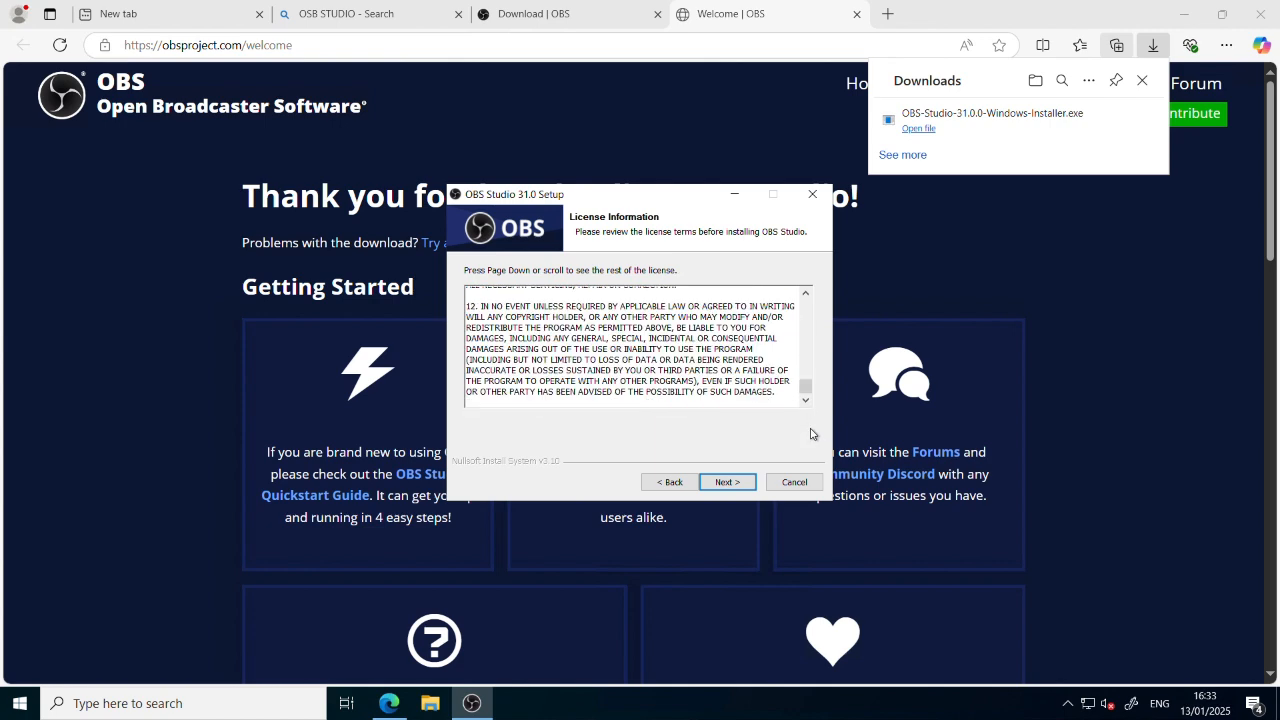
pyautogui.click(741, 483)
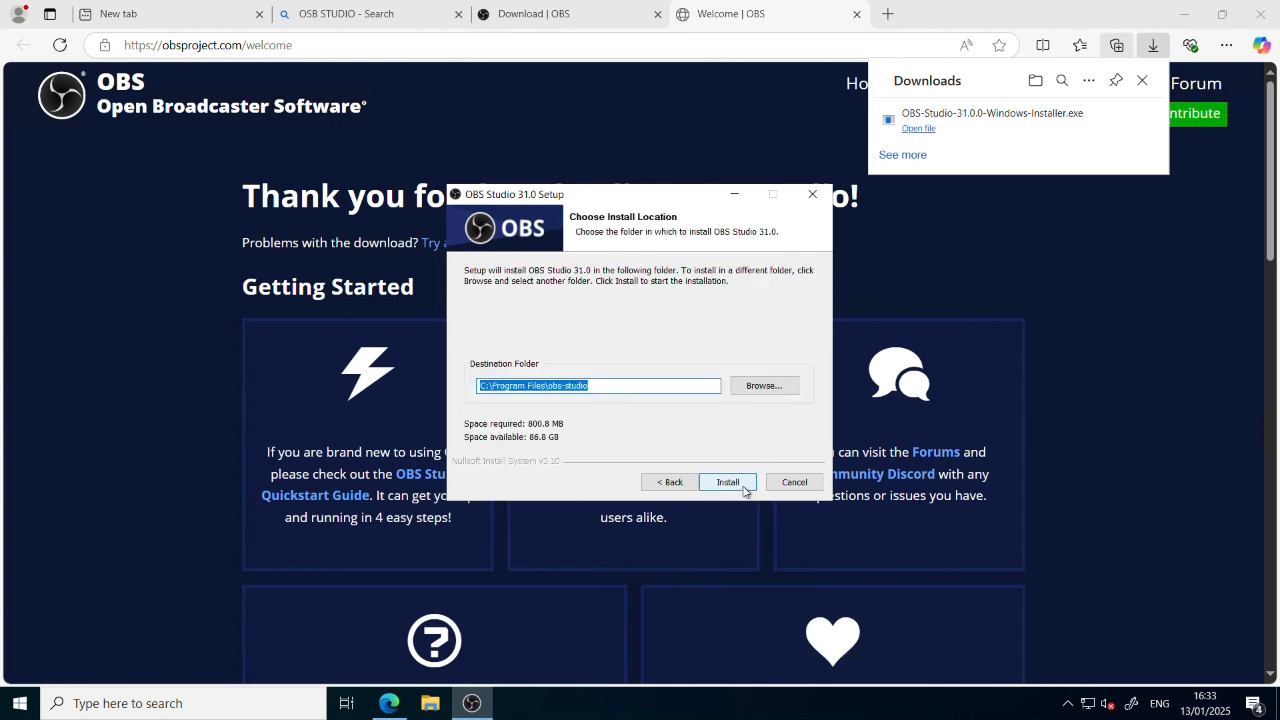
pyautogui.click(757, 392)
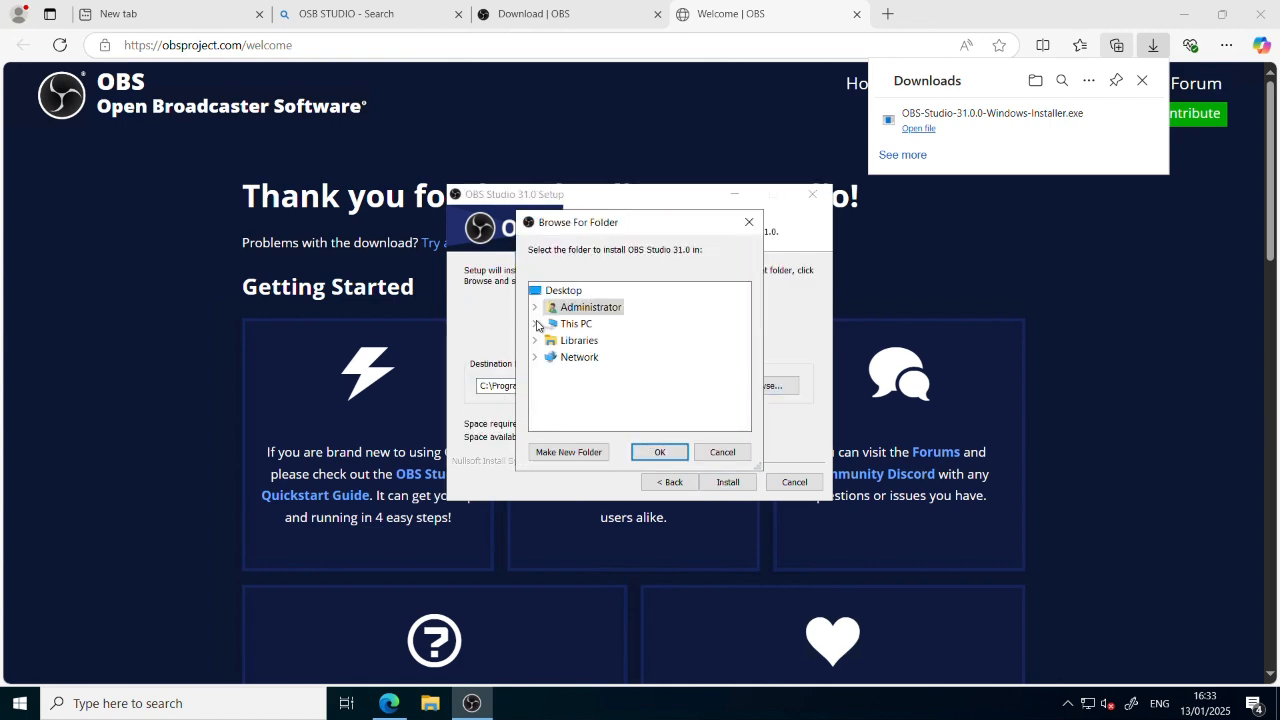
pyautogui.click(749, 222)
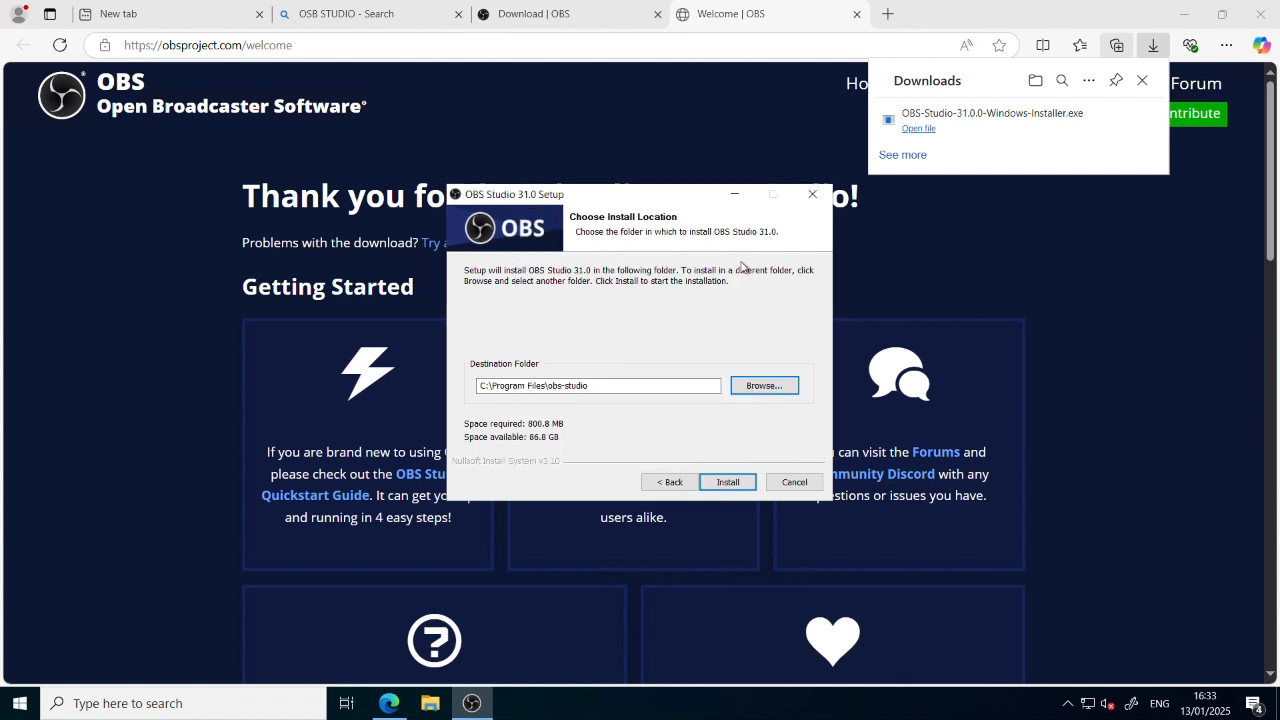
pyautogui.click(727, 482)
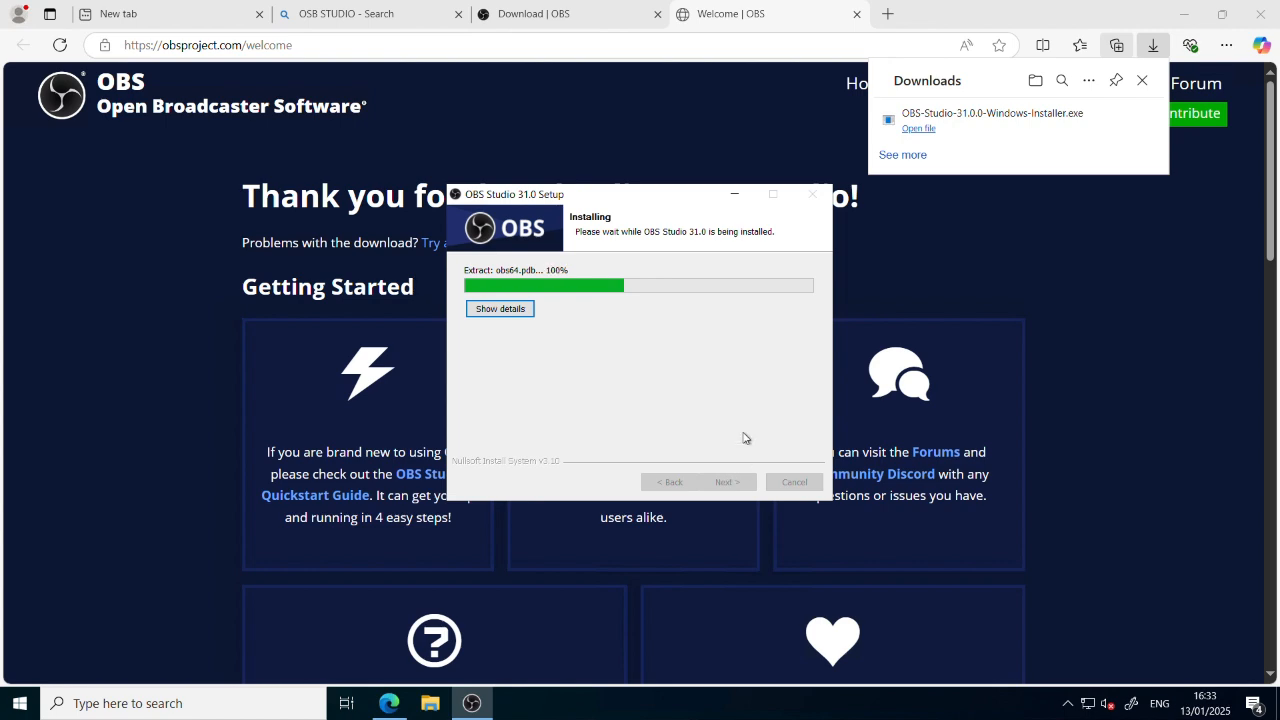
pyautogui.click(1198, 10)
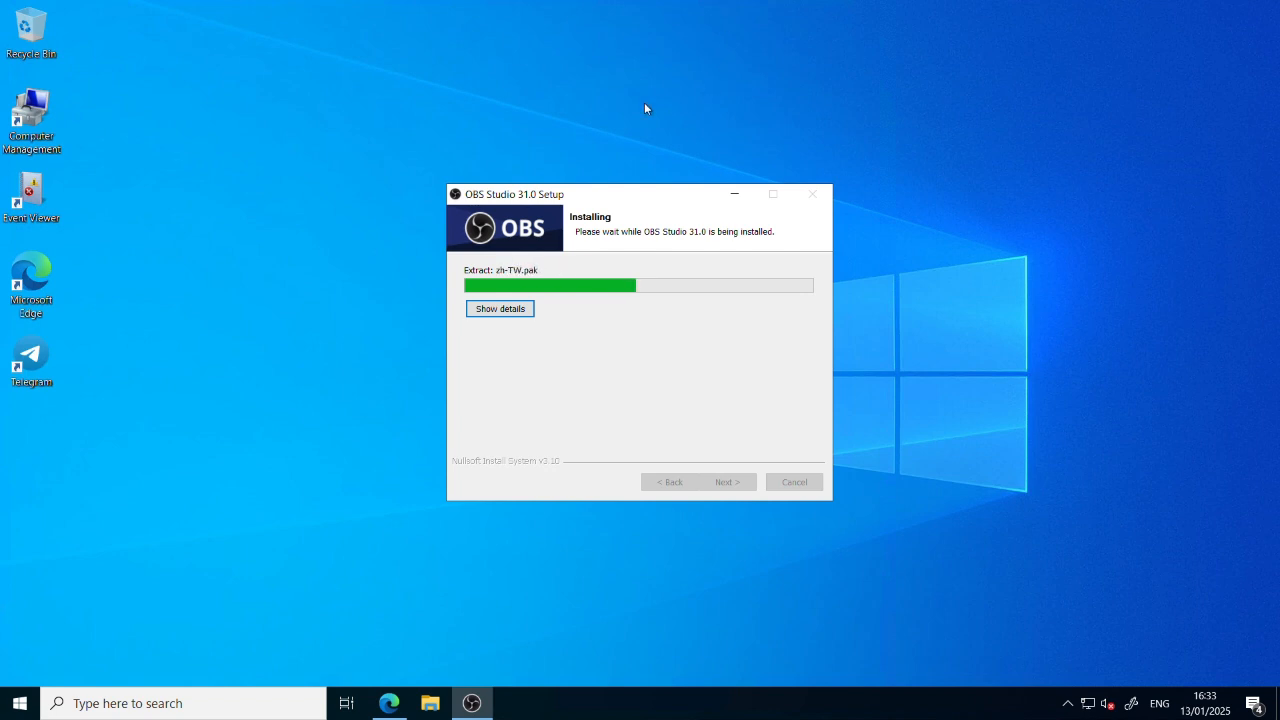
# - Switch back to Microsoft Edge, search the web for "speedtest" and open the Speedtest by Ookla site
pyautogui.click(388, 705)
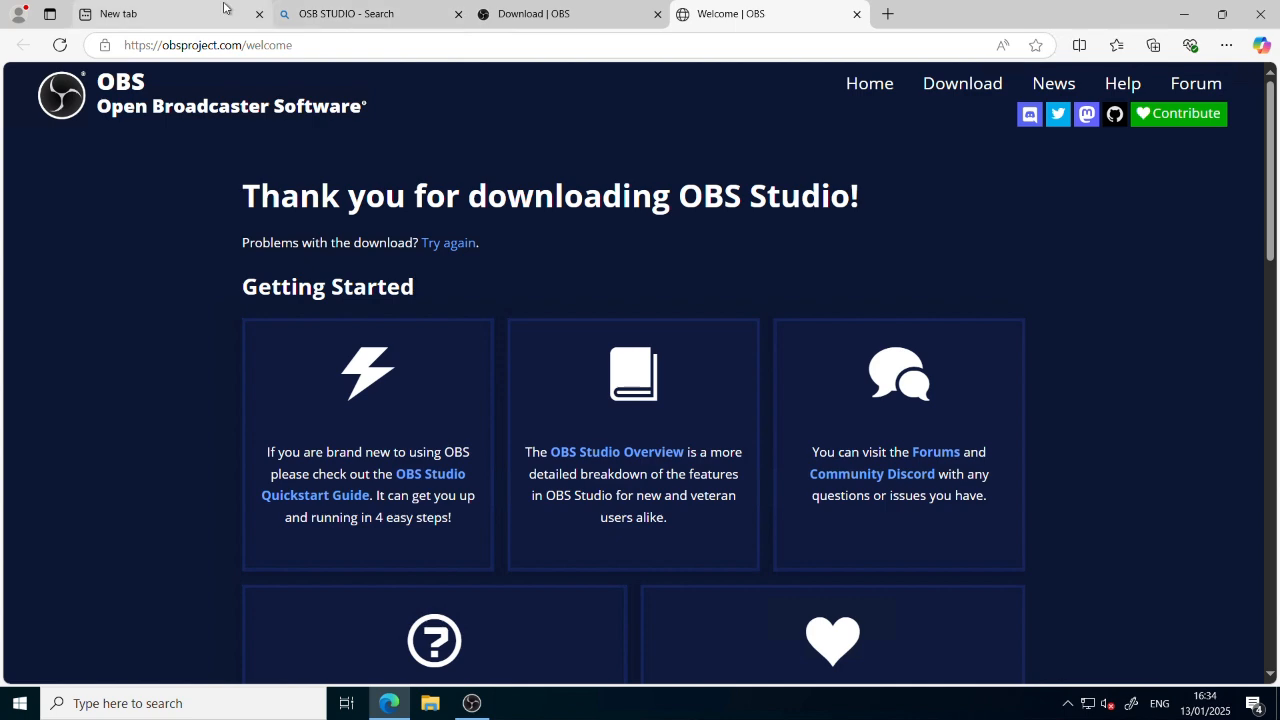
pyautogui.click(226, 10)
pyautogui.write('SPEE')
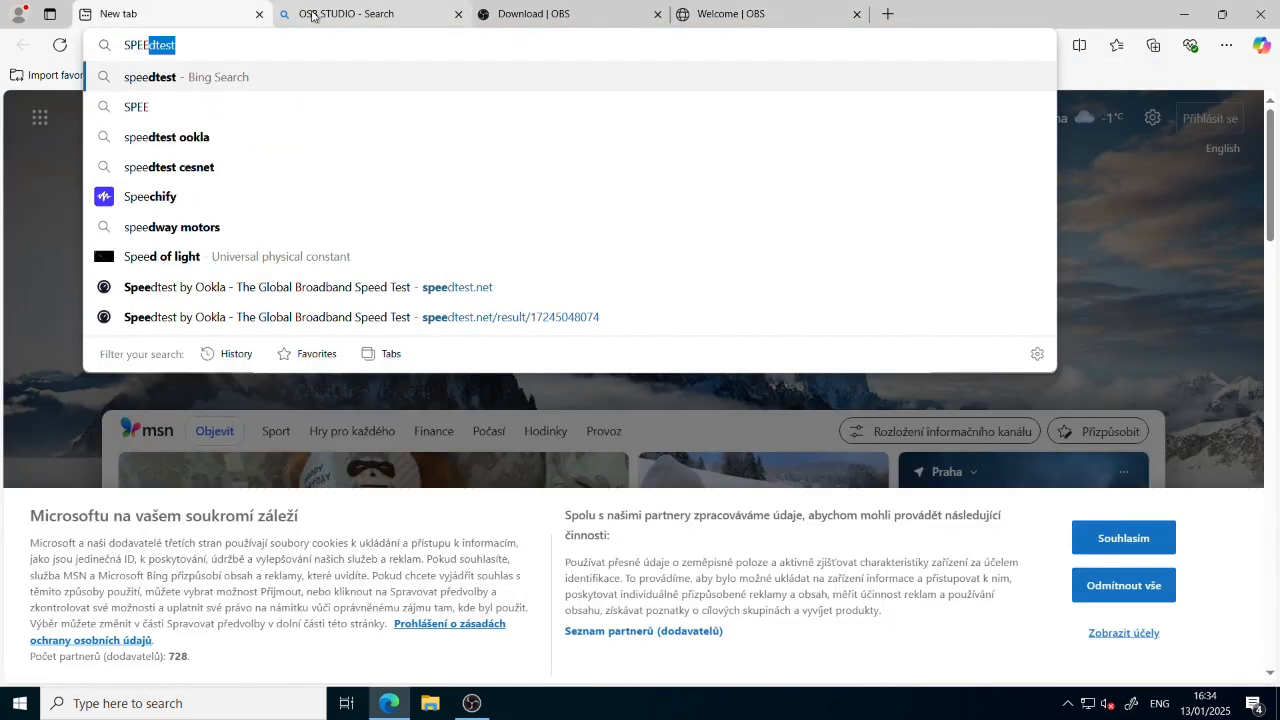
pyautogui.press('Return')
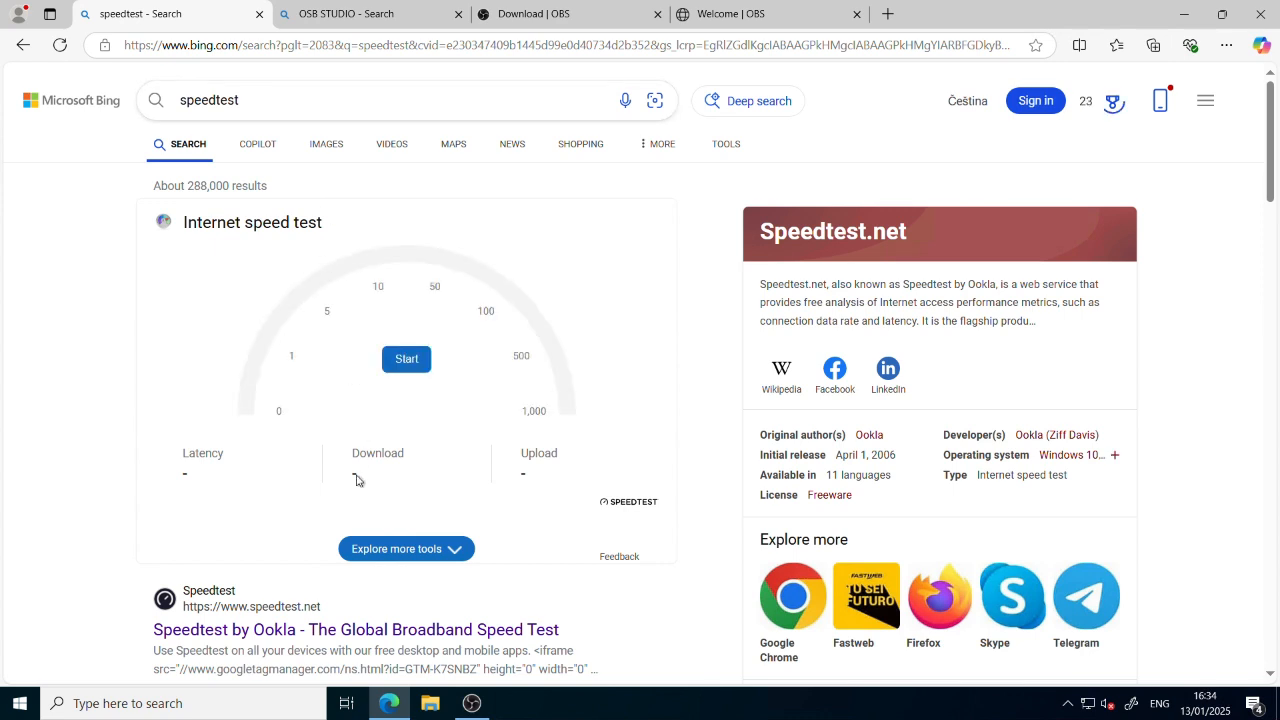
pyautogui.scroll(-1, 386, 381)
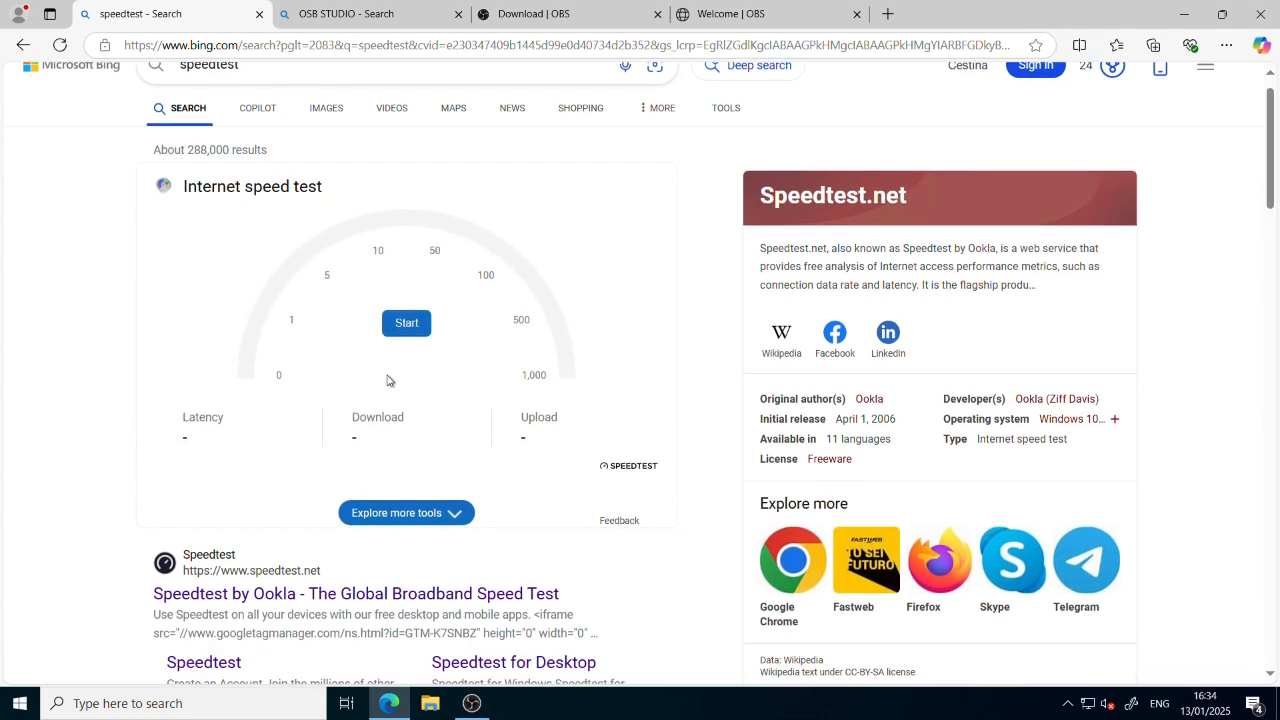
pyautogui.click(361, 607)
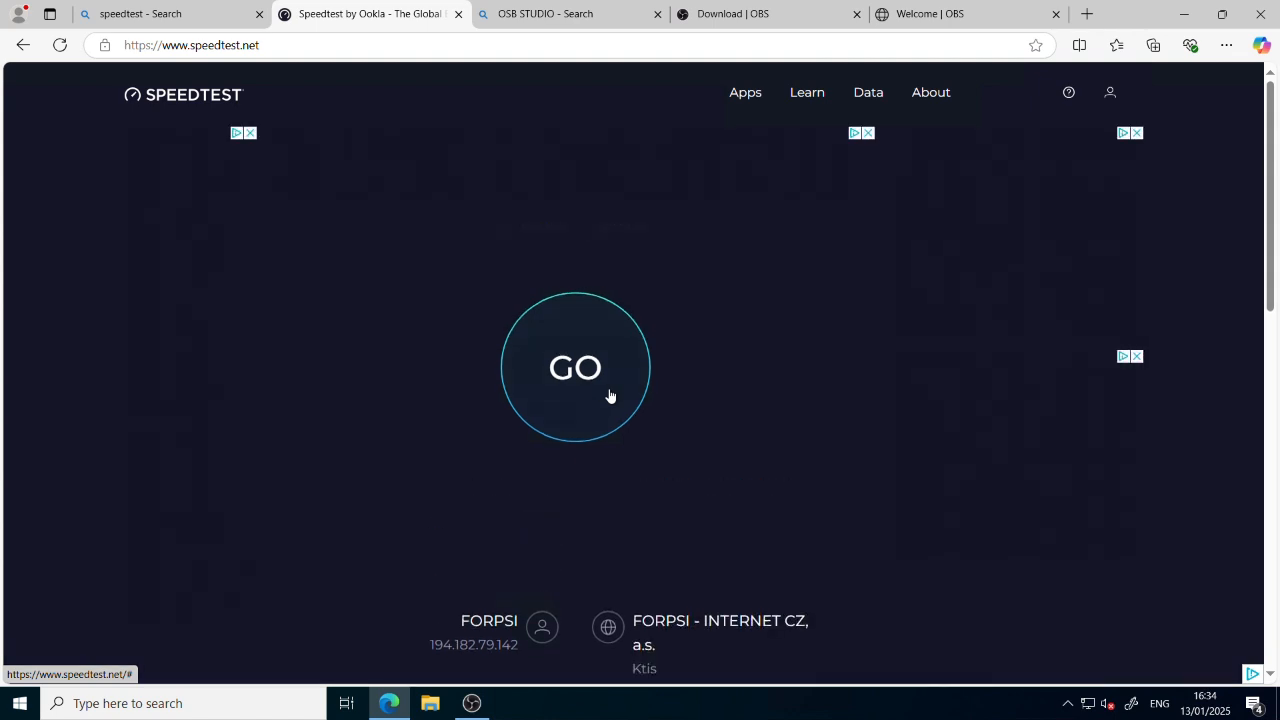
# - Start an internet speed test, dismiss the location request and minimize the browser
pyautogui.click(604, 394)
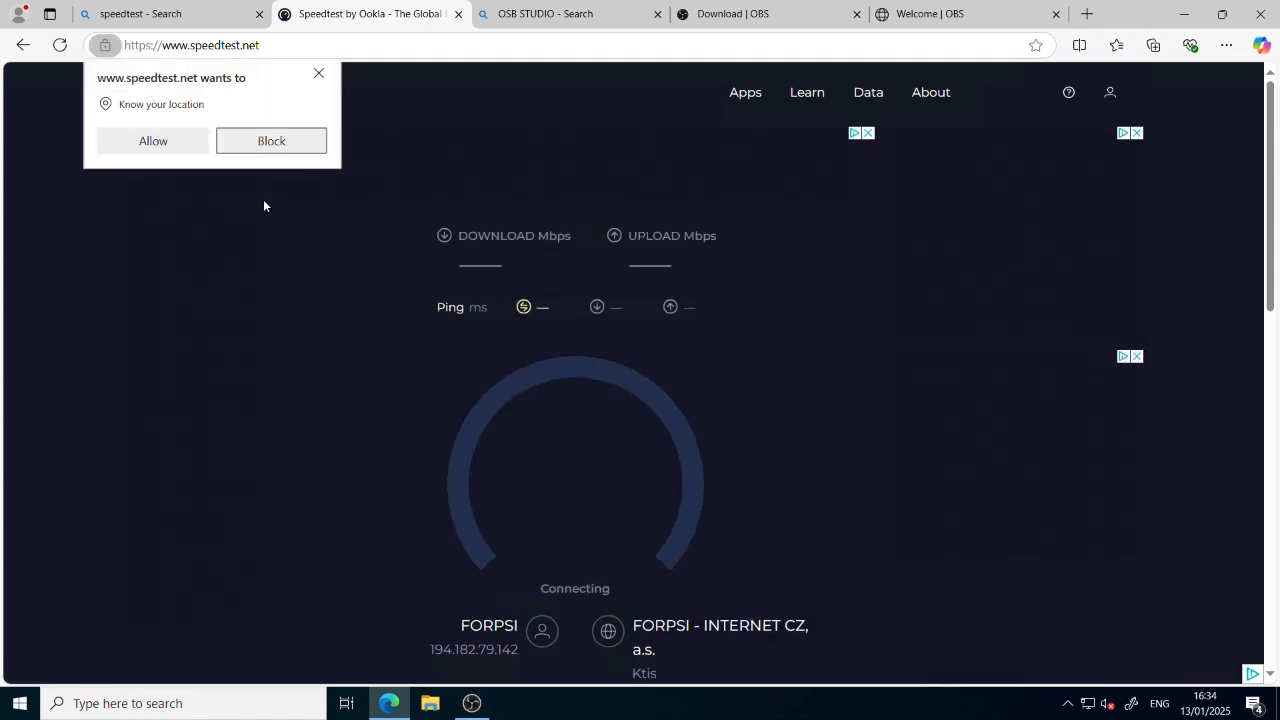
pyautogui.click(323, 78)
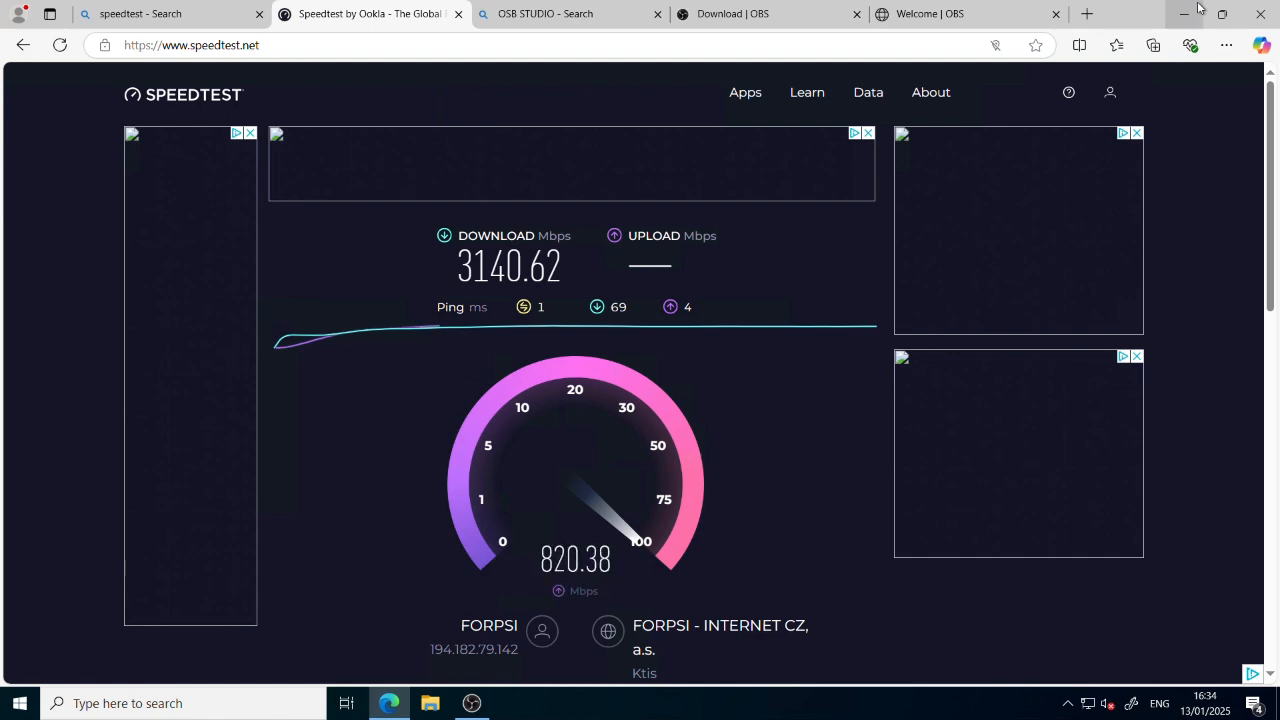
pyautogui.click(1198, 9)
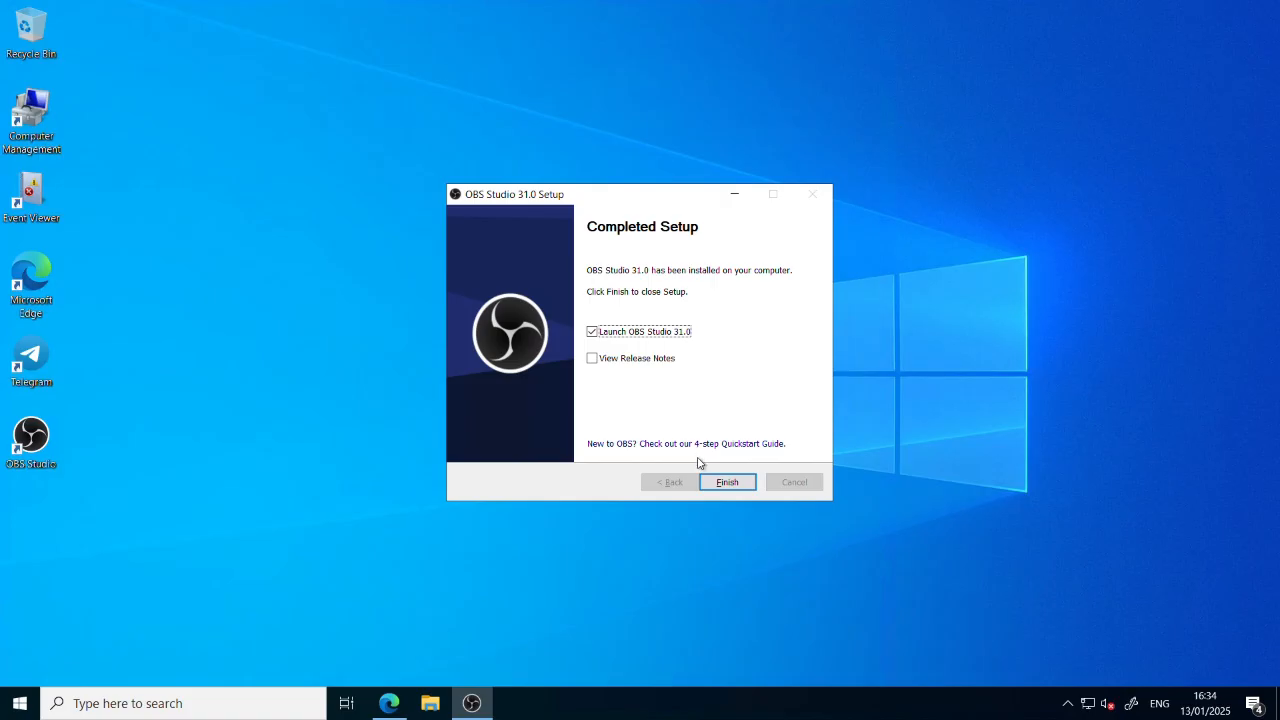
# - Finish setup with OBS Studio launching, and run auto-configuration optimized just for recording, with a 1920x1080 canvas and 60 FPS preferred
pyautogui.click(728, 483)
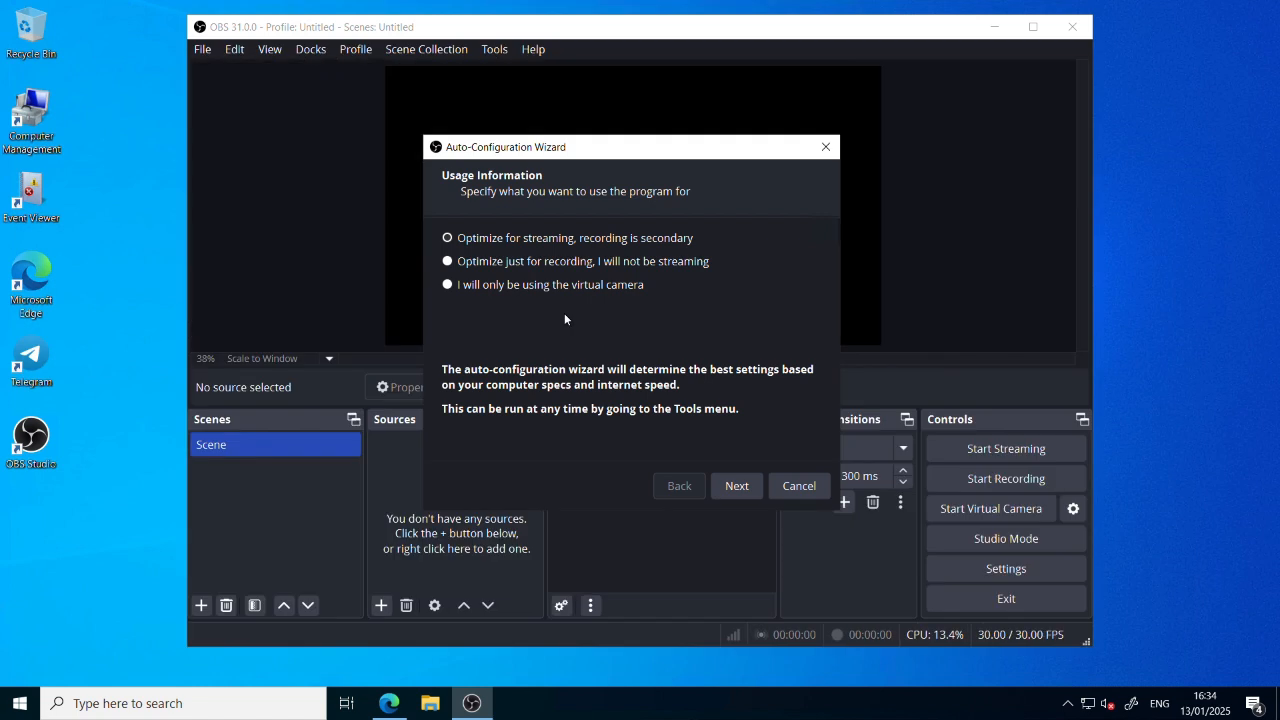
pyautogui.click(532, 264)
pyautogui.click(740, 489)
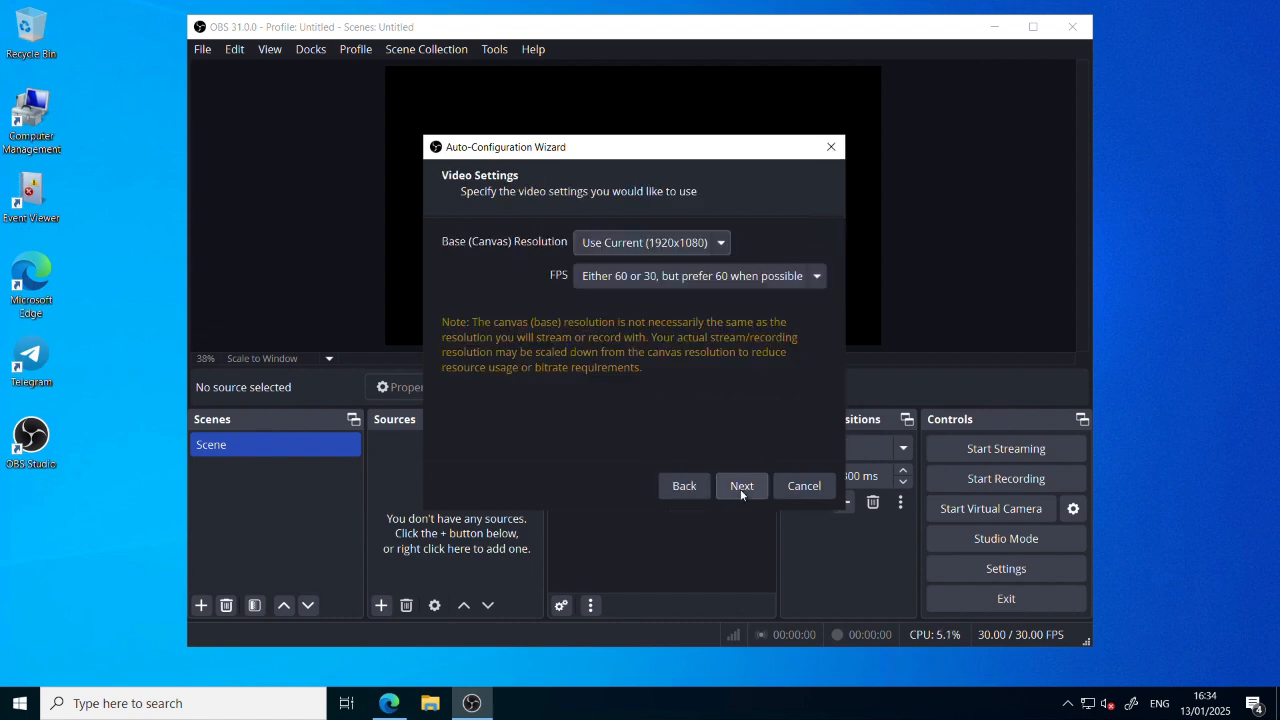
pyautogui.click(740, 489)
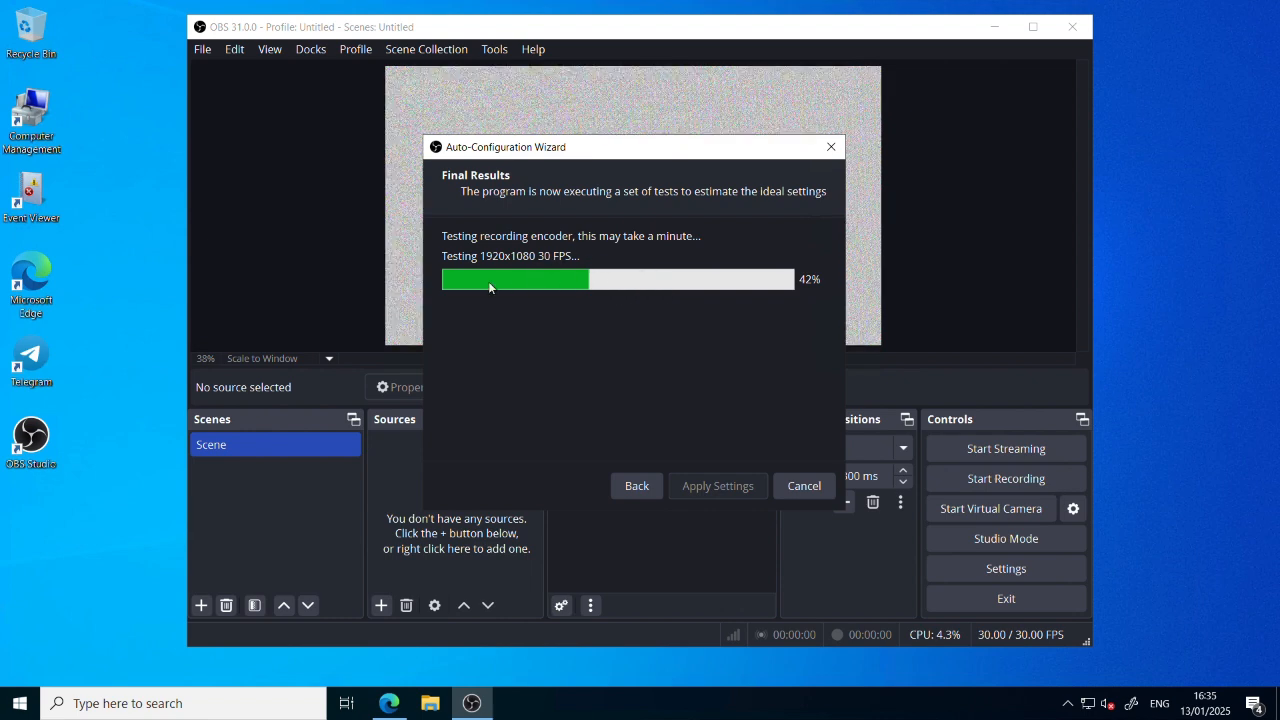
# - Check the speed test result in Microsoft Edge, return to OBS Studio and apply the recommended auto-configuration settings
pyautogui.click(400, 707)
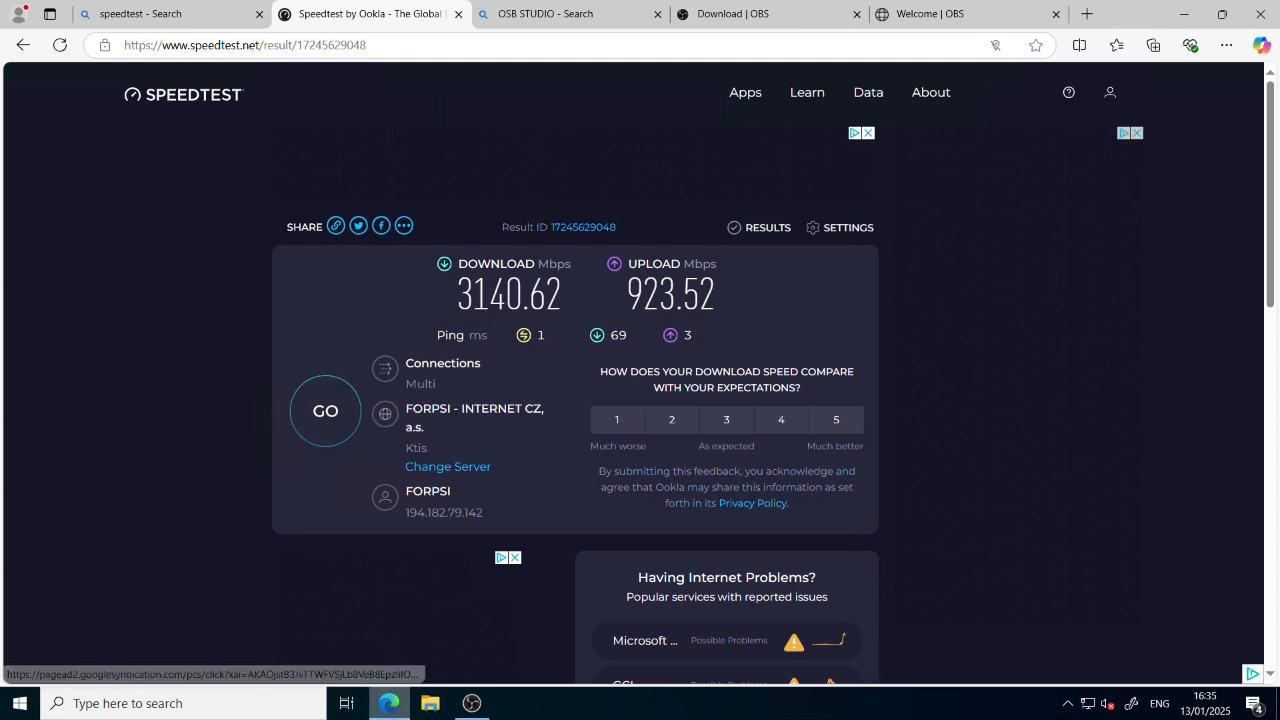
pyautogui.click(389, 703)
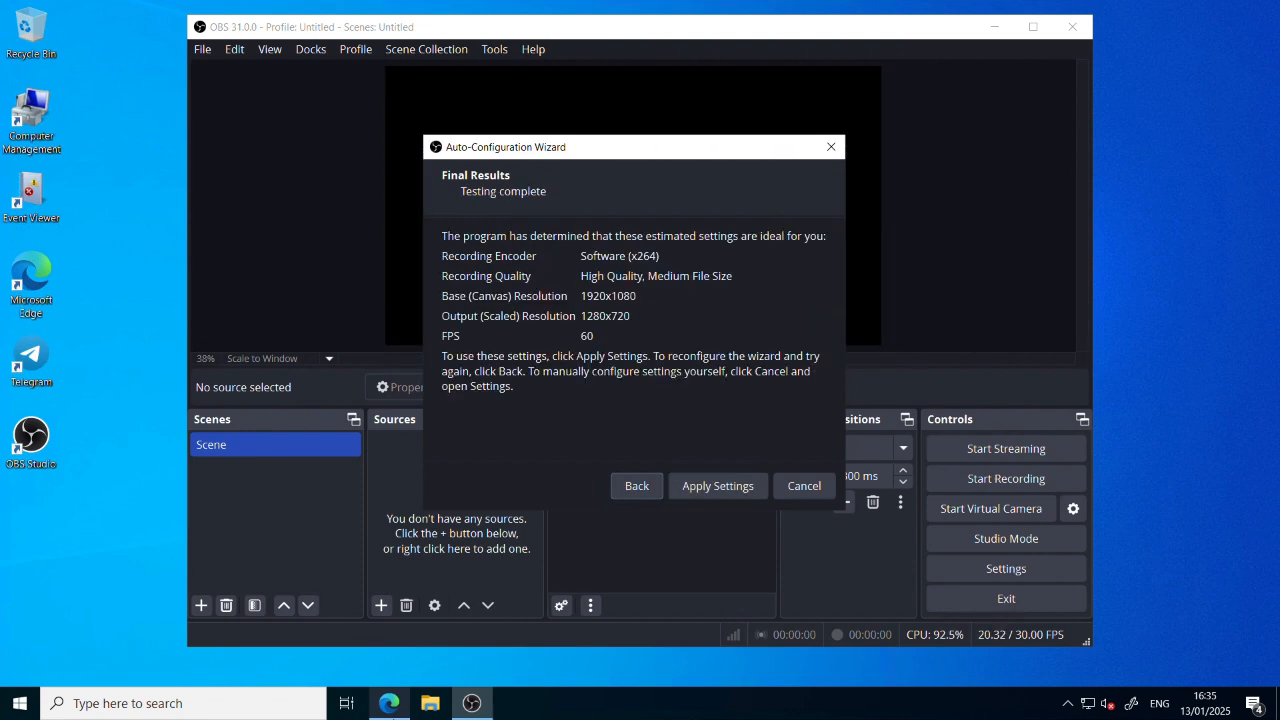
pyautogui.click(718, 488)
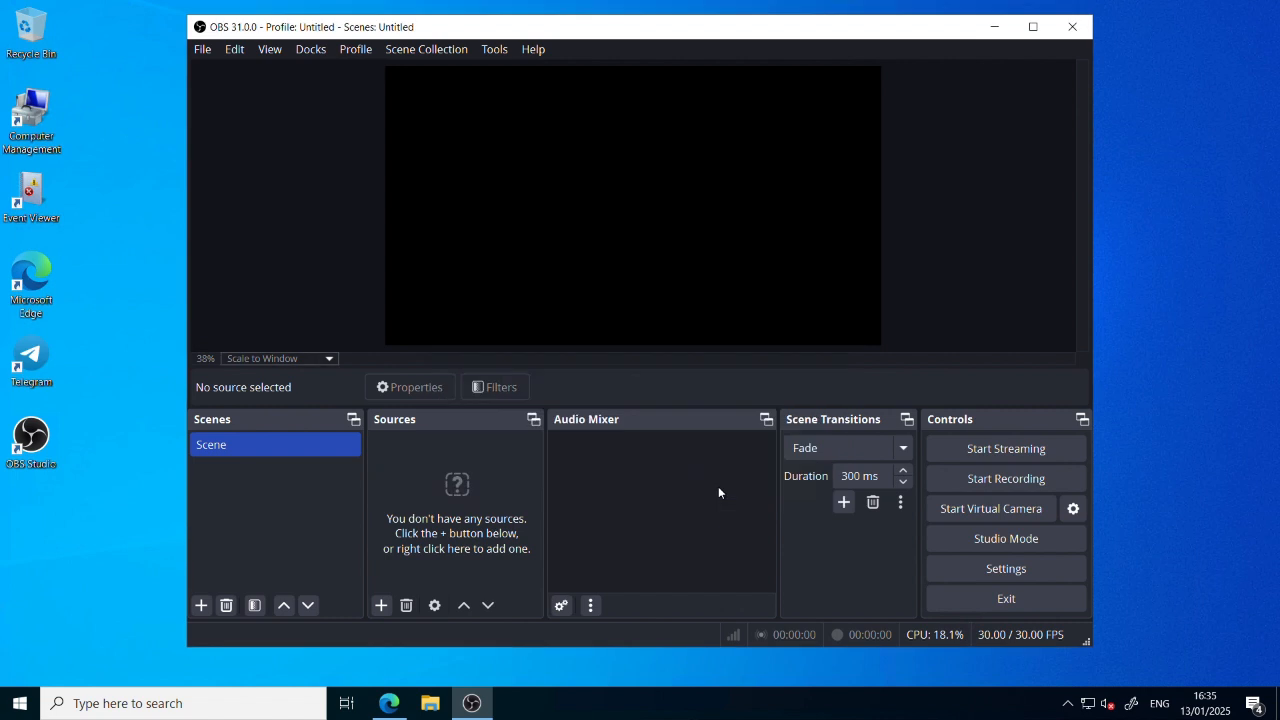
# - Add a new visible source named Display Capture to the current scene
pyautogui.click(381, 605)
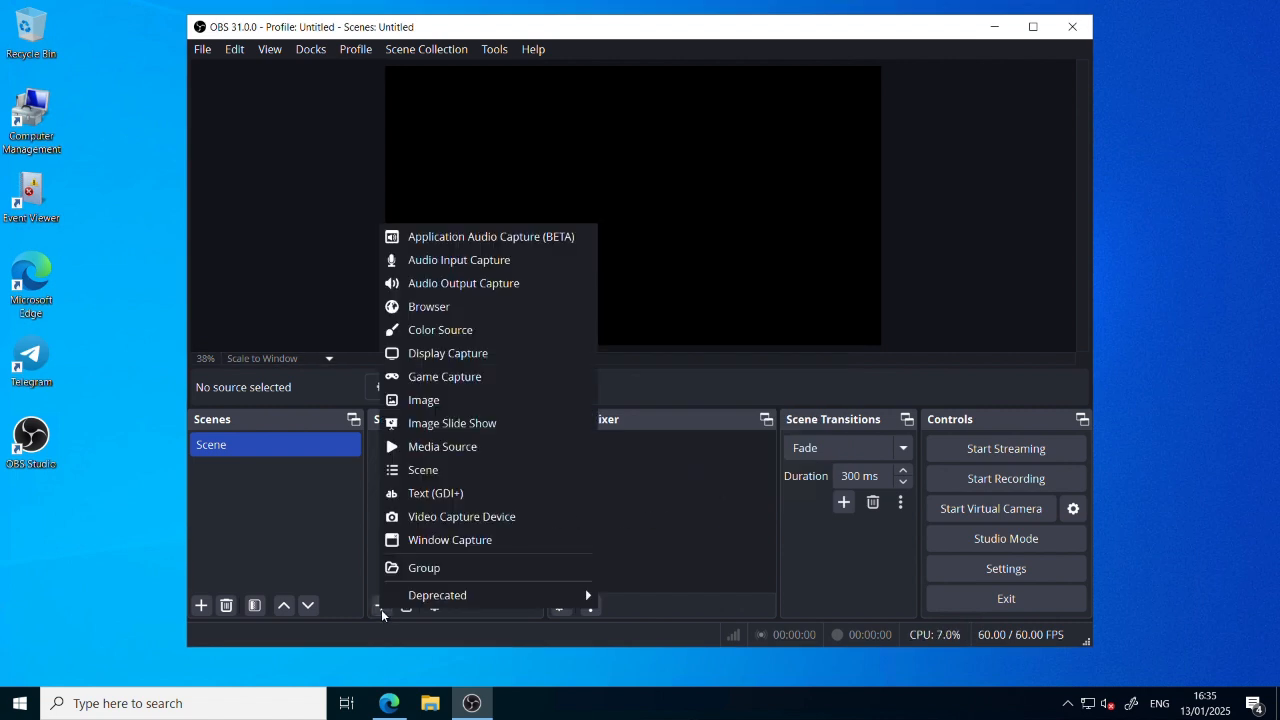
pyautogui.click(407, 362)
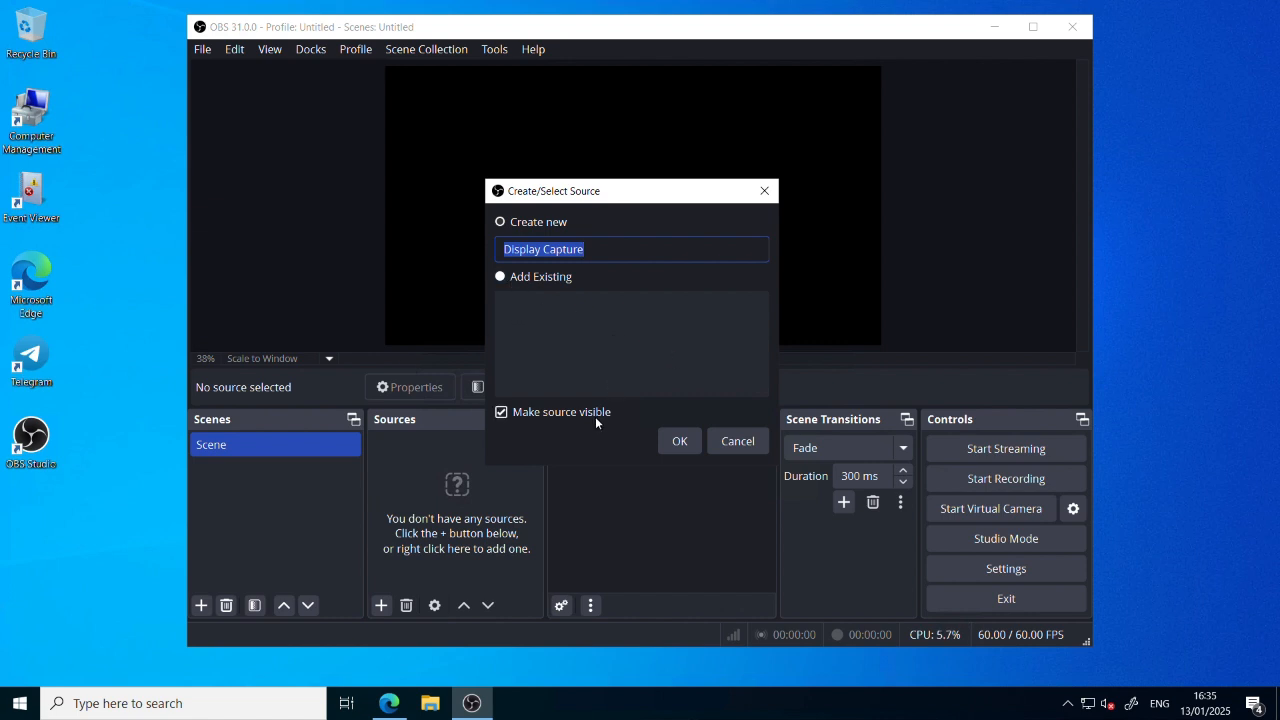
pyautogui.click(673, 447)
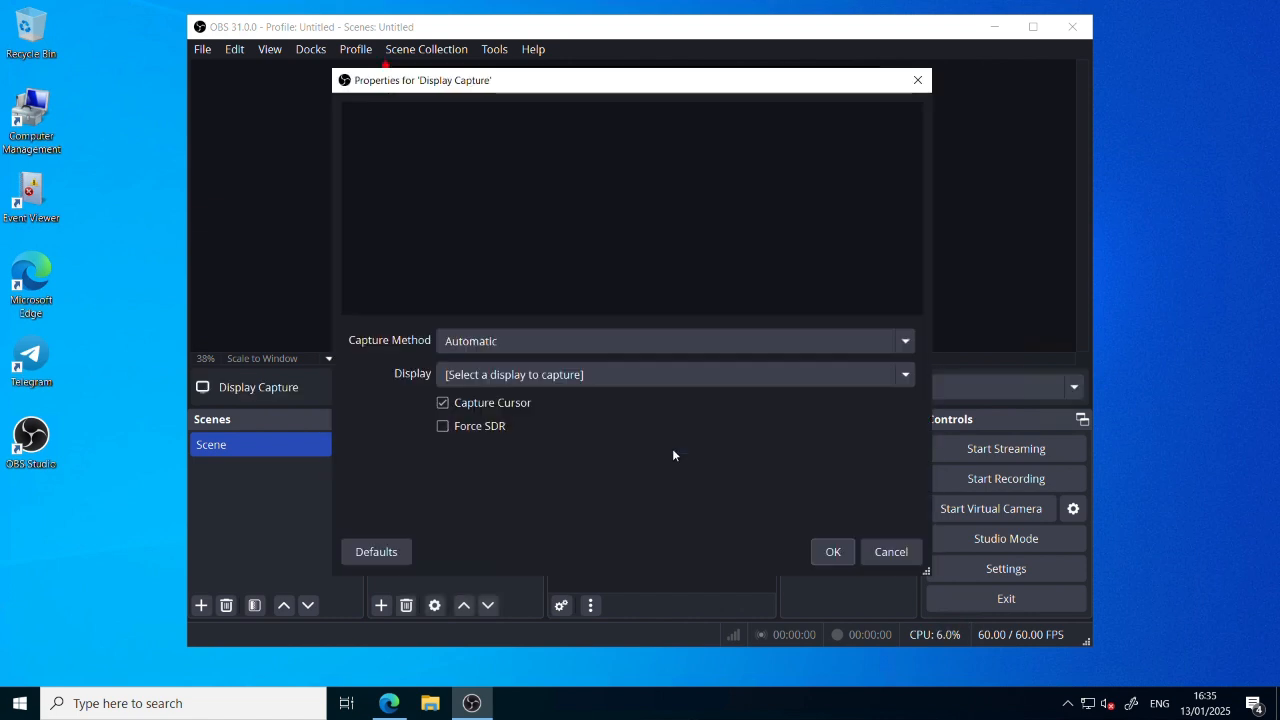
# - Set the display capture to the 1920x1080 primary monitor with the Automatic capture method and confirm the source
pyautogui.click(588, 341)
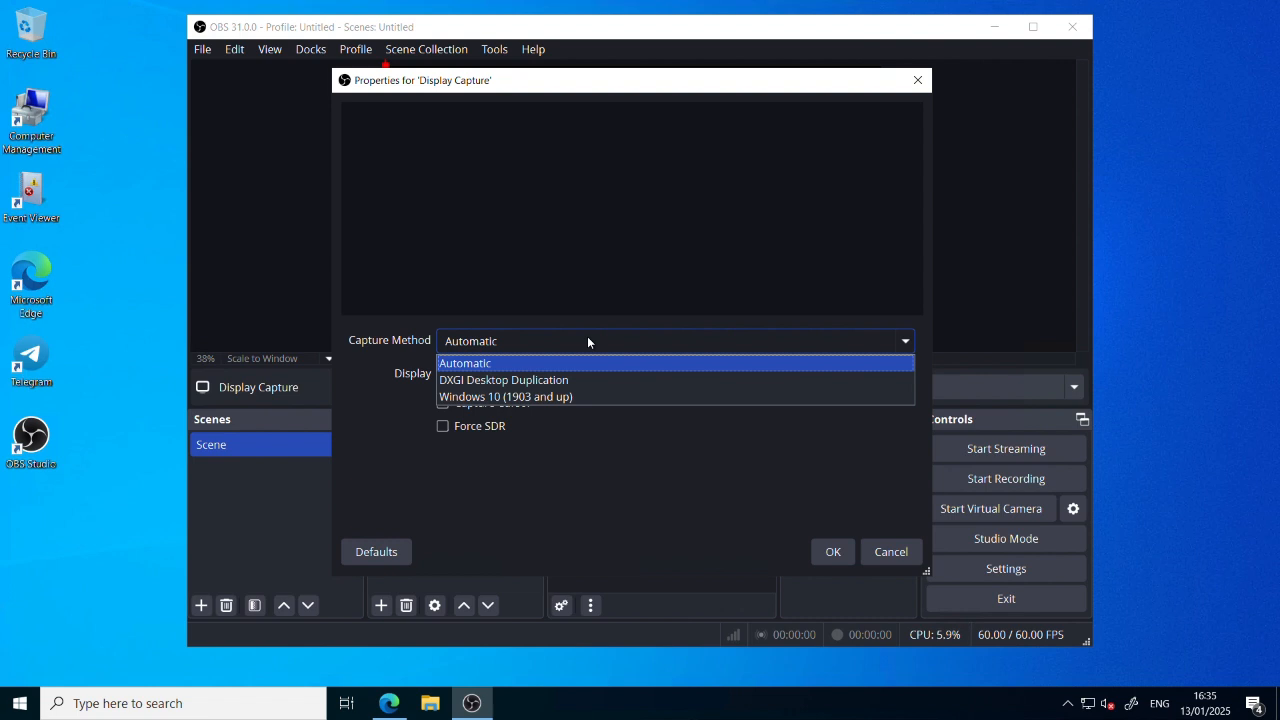
pyautogui.click(582, 397)
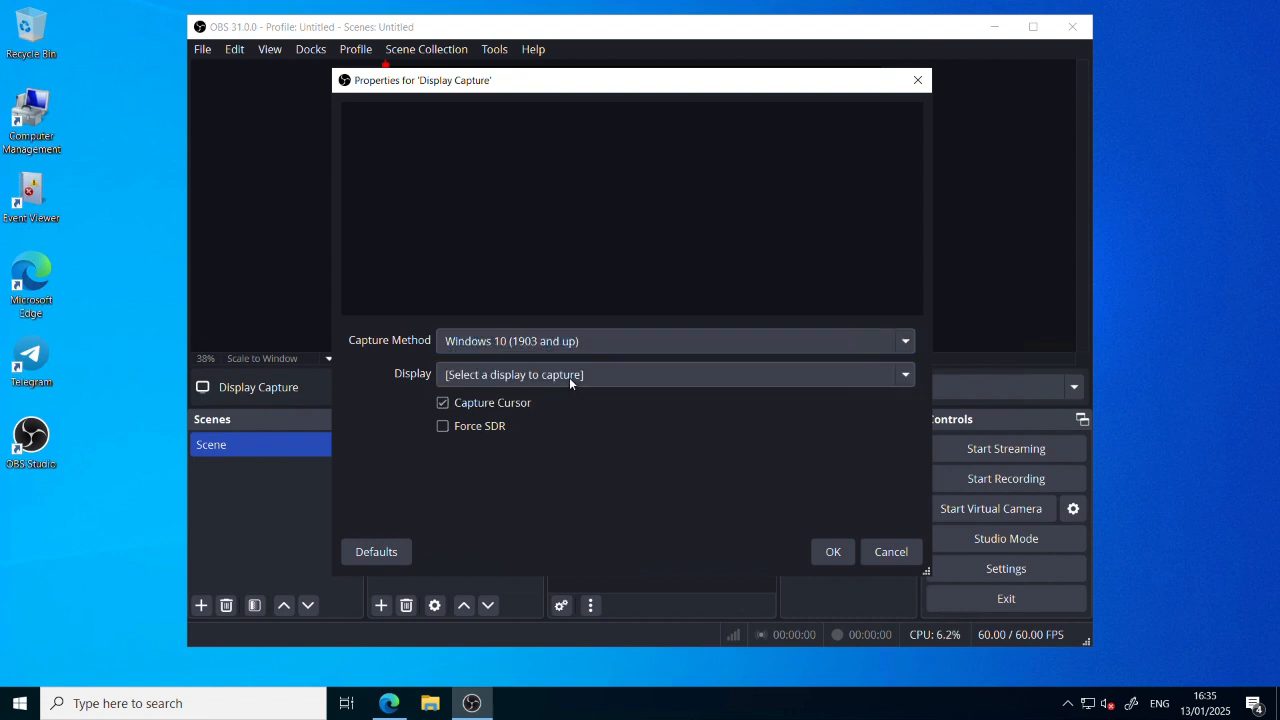
pyautogui.click(569, 377)
pyautogui.click(574, 412)
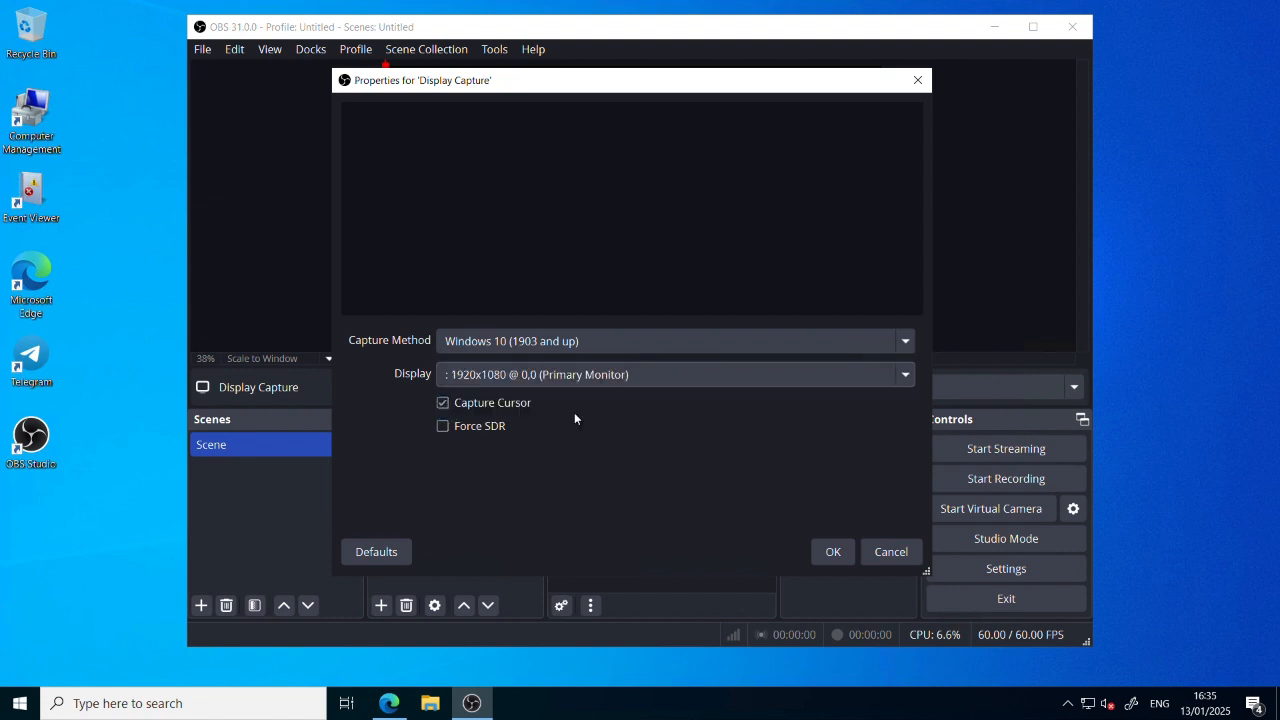
pyautogui.click(548, 348)
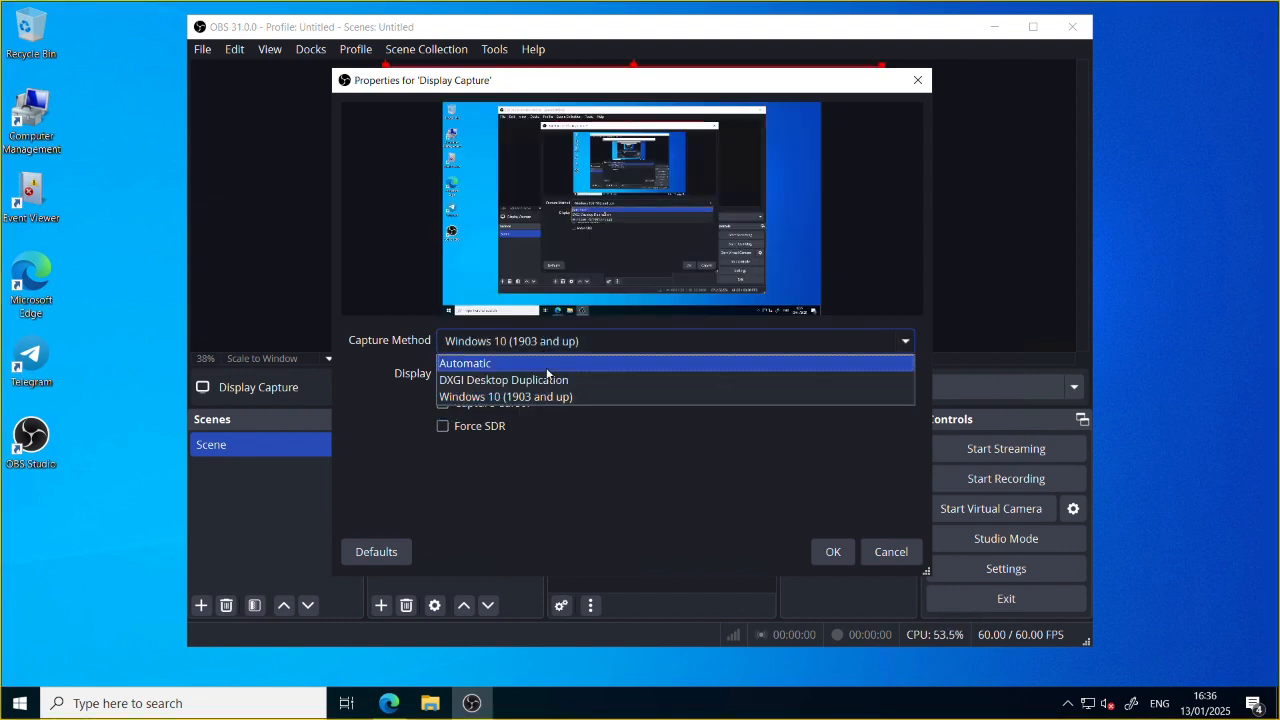
pyautogui.click(549, 364)
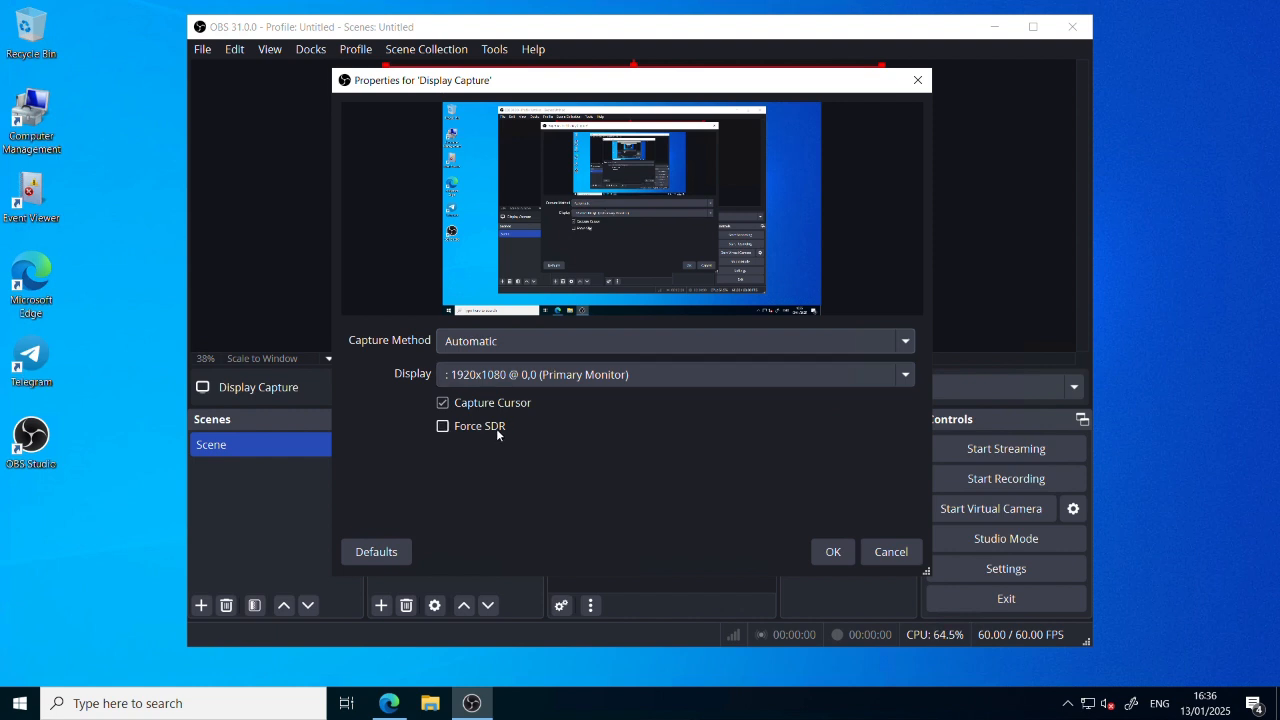
pyautogui.click(821, 557)
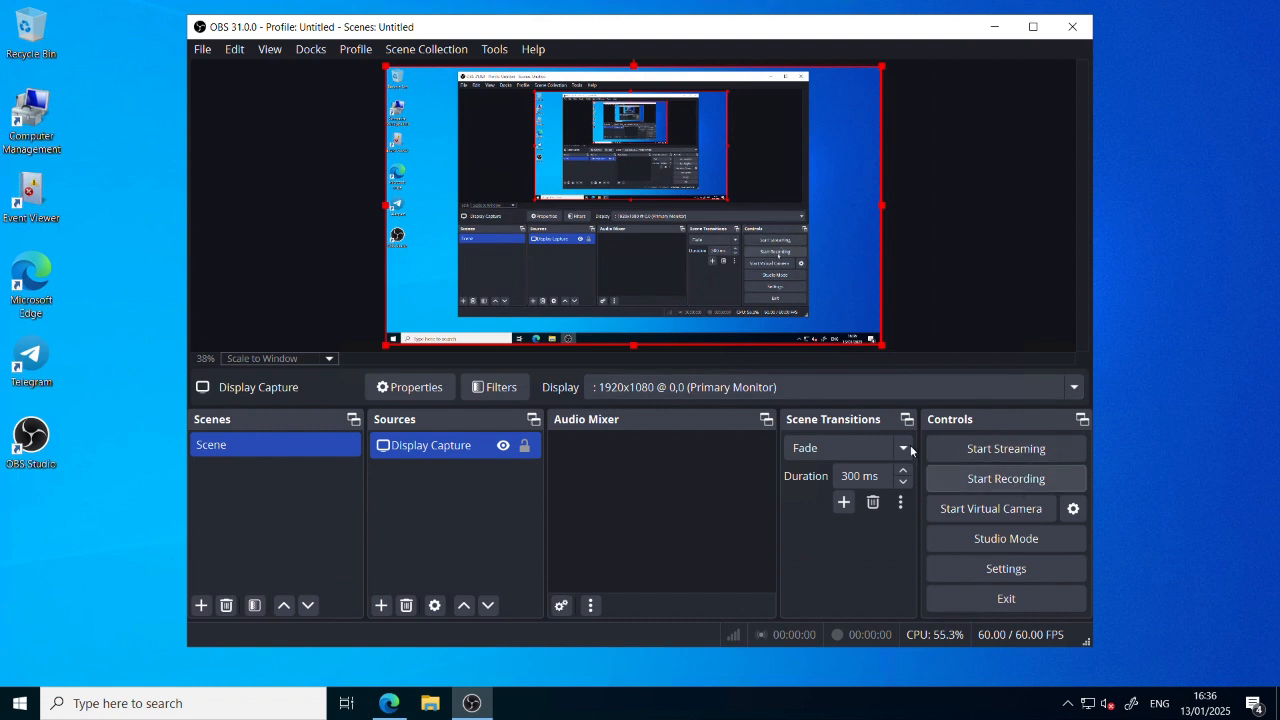
# - In the OBS output settings, set the output mode to Advanced and show the recording options
pyautogui.click(203, 50)
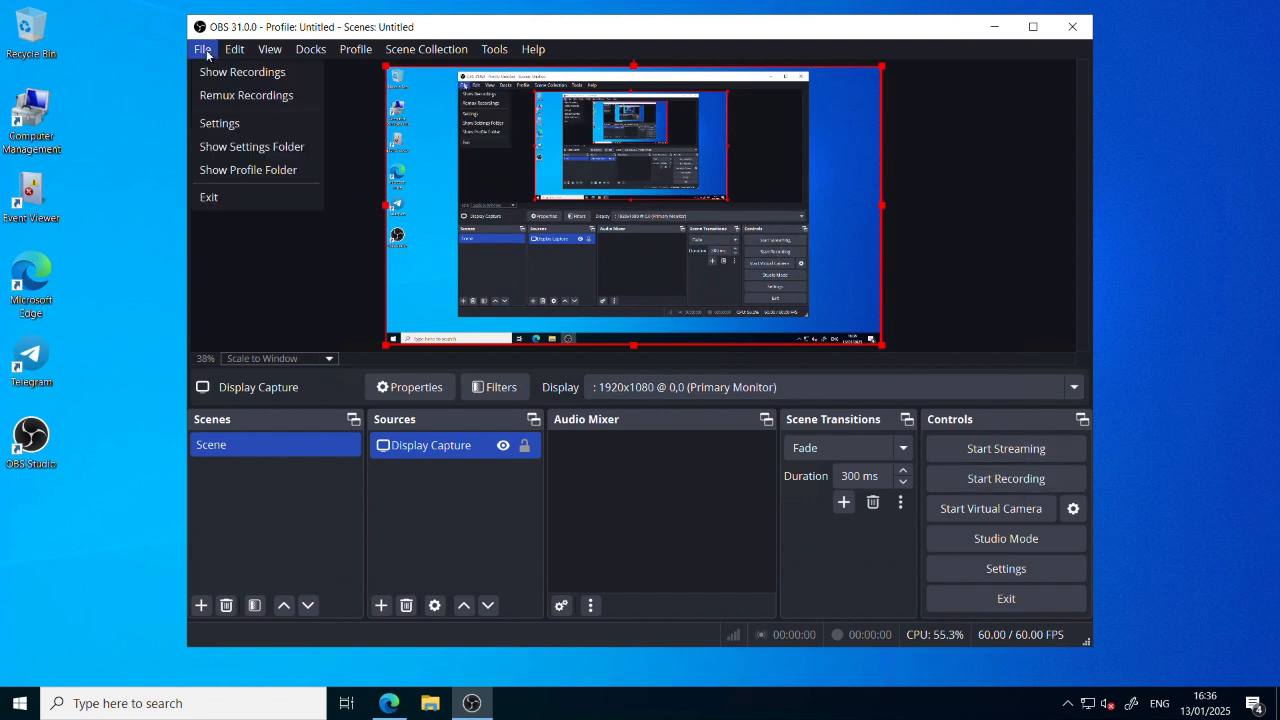
pyautogui.click(246, 128)
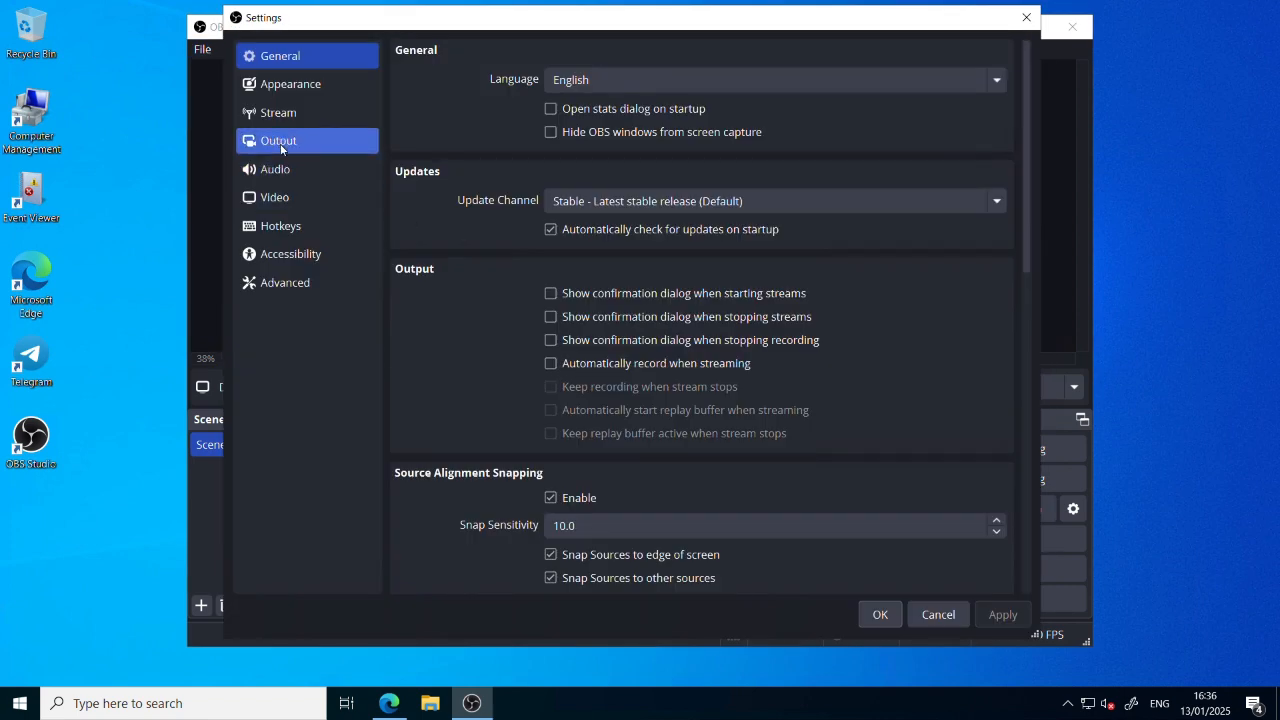
pyautogui.click(282, 145)
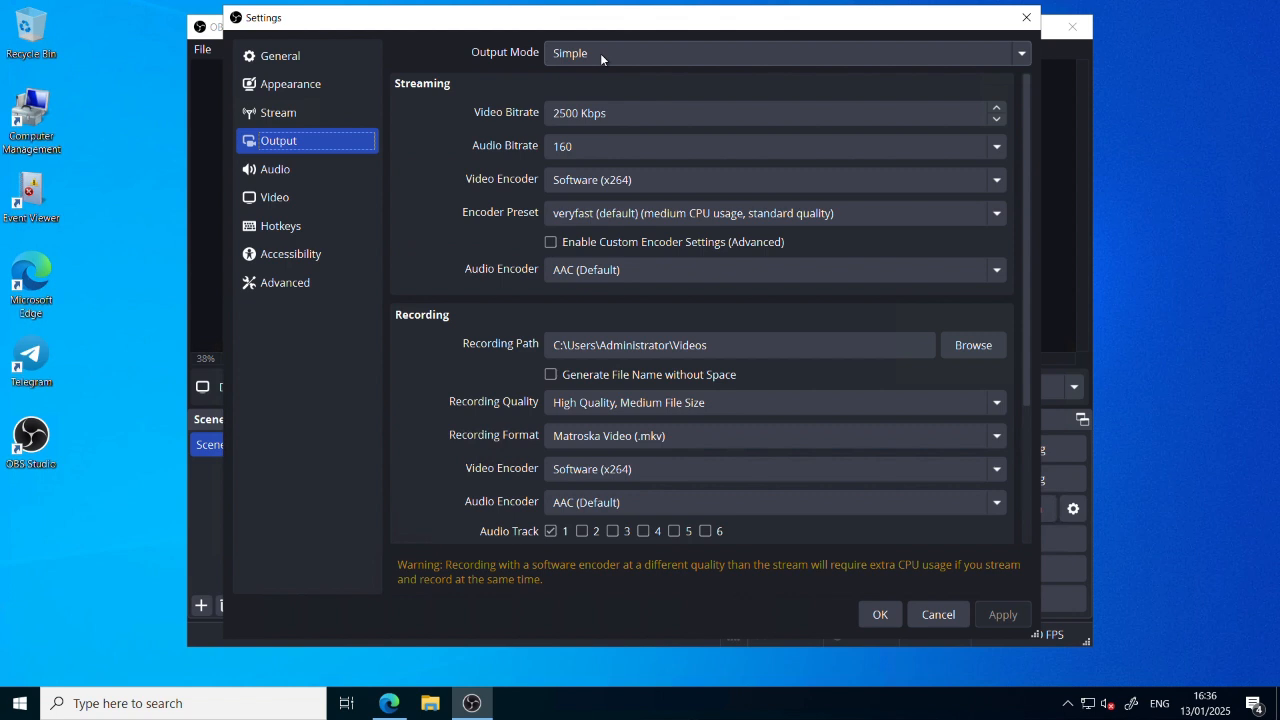
pyautogui.click(316, 87)
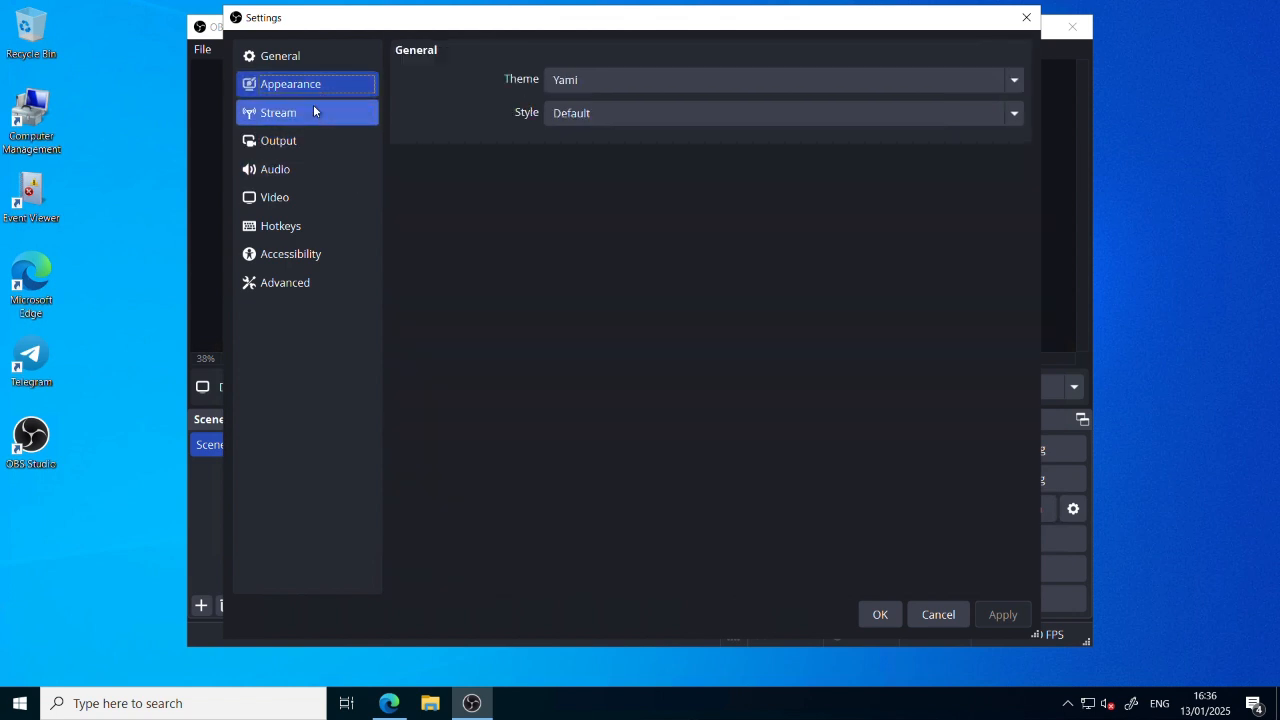
pyautogui.click(313, 106)
pyautogui.click(312, 141)
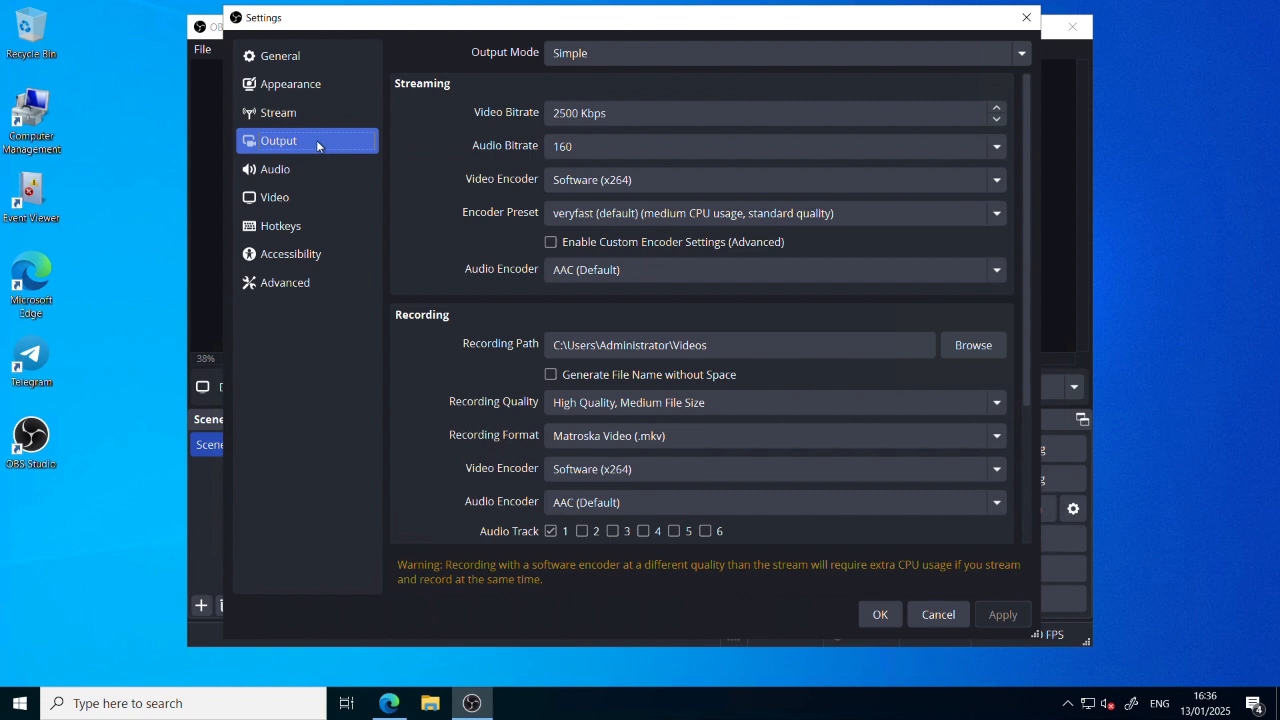
pyautogui.click(603, 52)
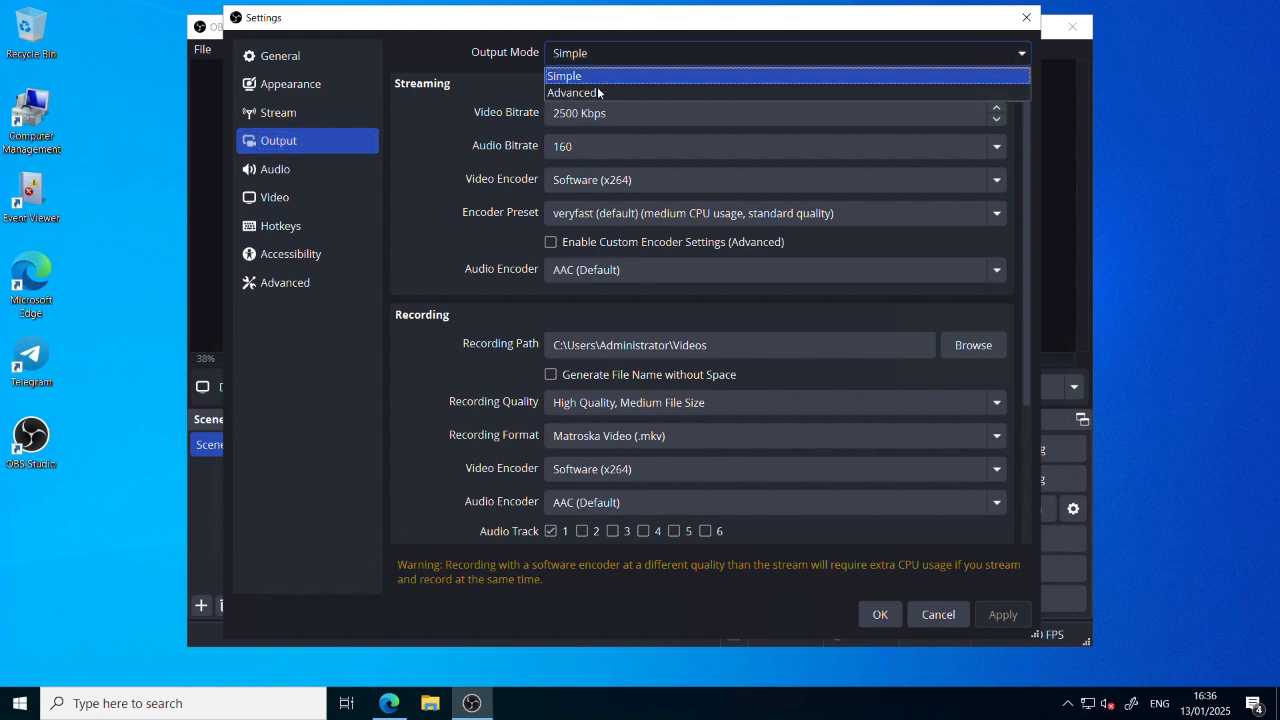
pyautogui.click(597, 91)
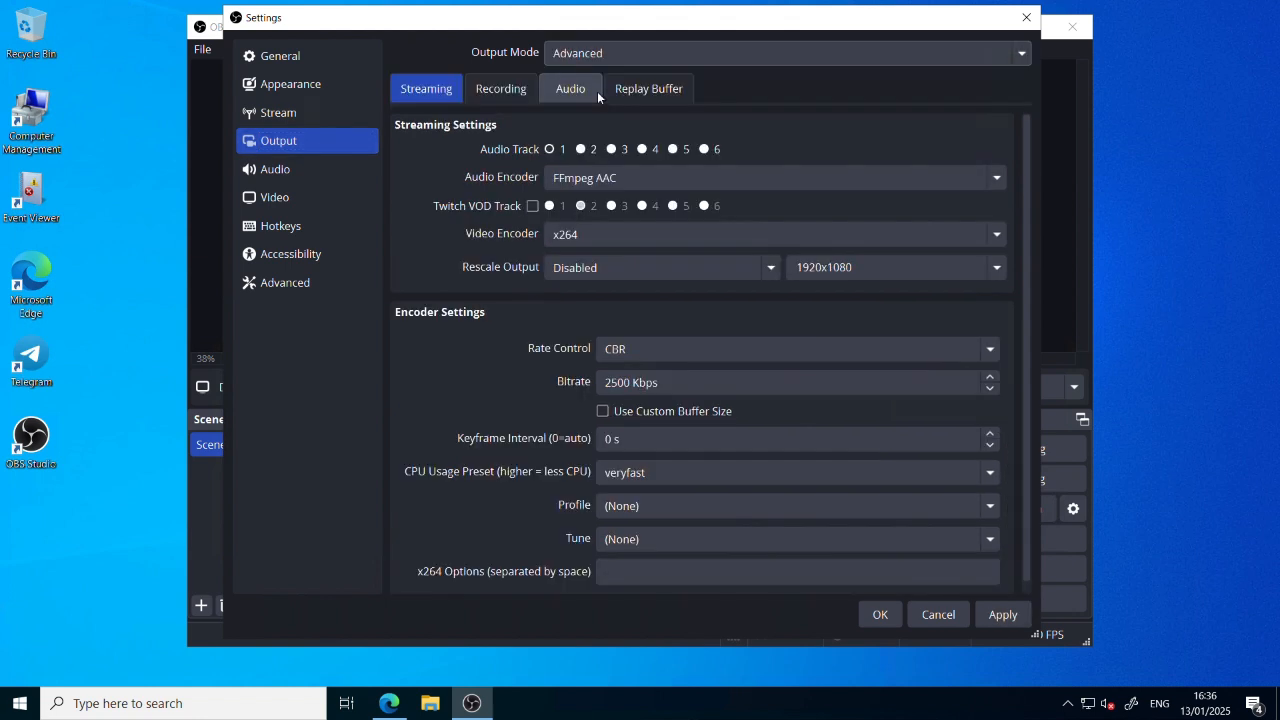
pyautogui.click(516, 93)
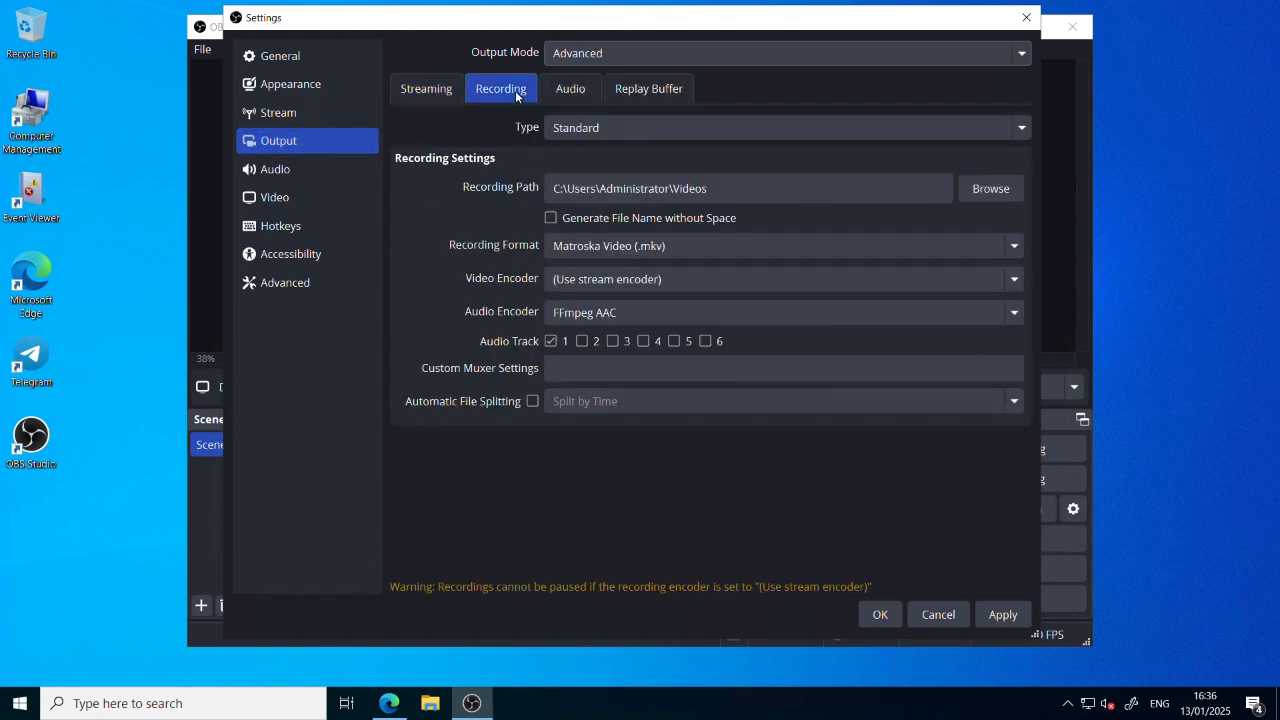
pyautogui.click(708, 190)
pyautogui.click(990, 198)
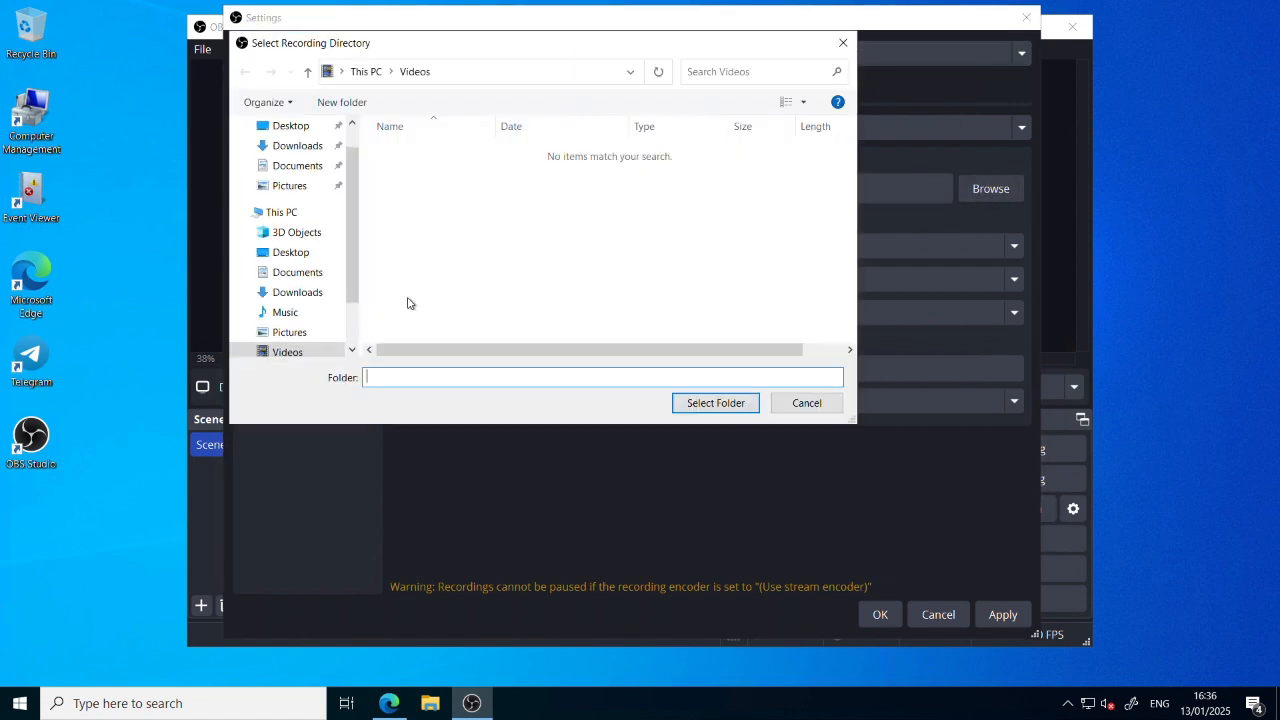
pyautogui.click(304, 216)
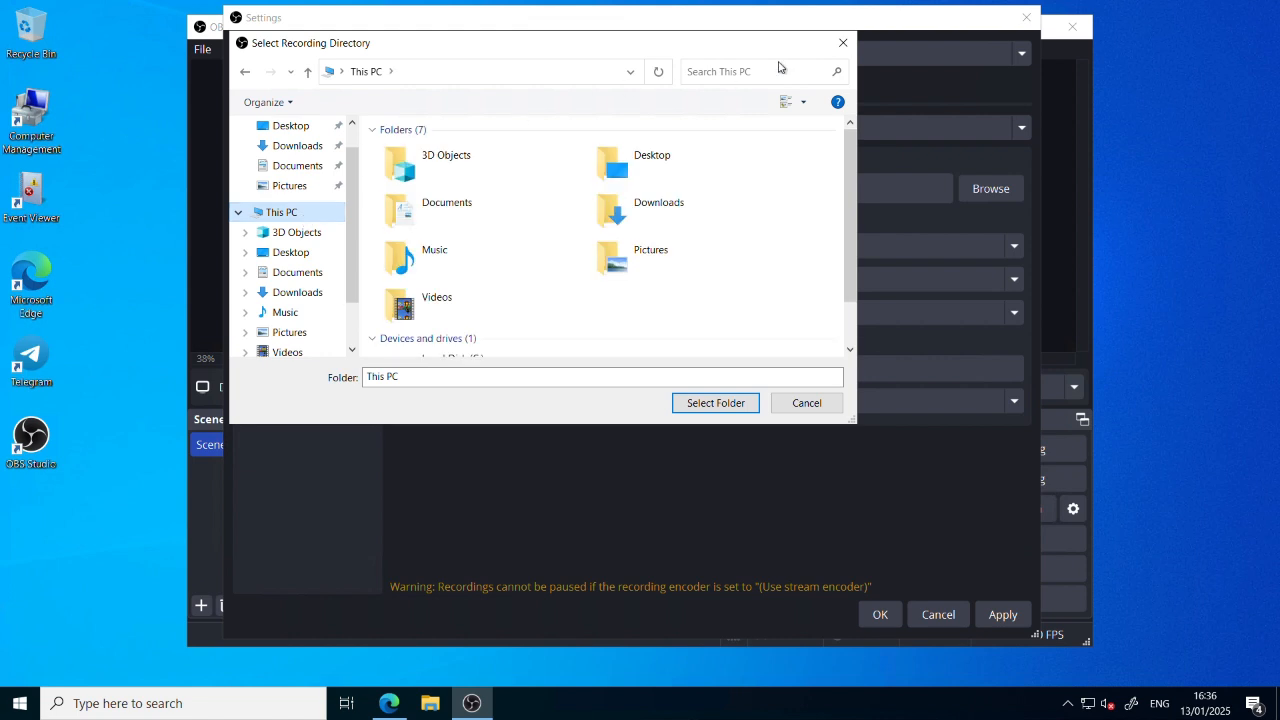
pyautogui.click(852, 50)
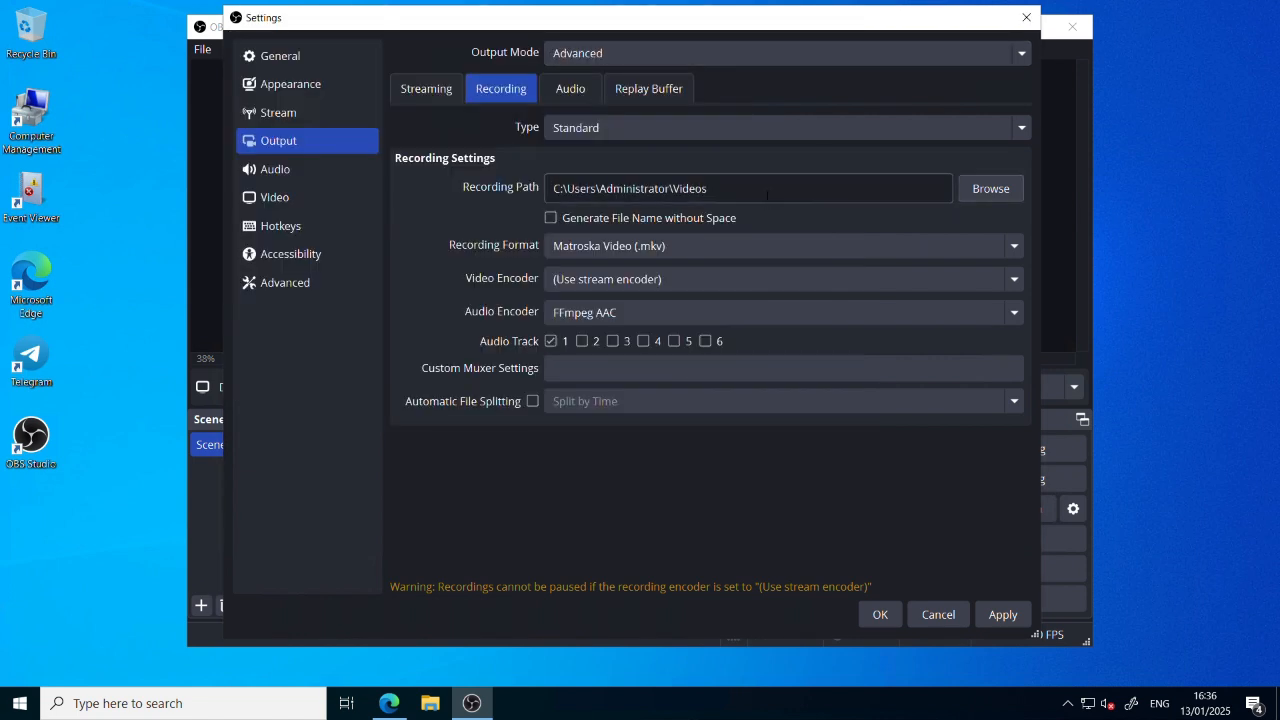
# - Copy the full recording path from the recording settings
pyautogui.doubleClick(767, 196)
pyautogui.click(767, 196)
pyautogui.hotkey('ctrl', 'c')
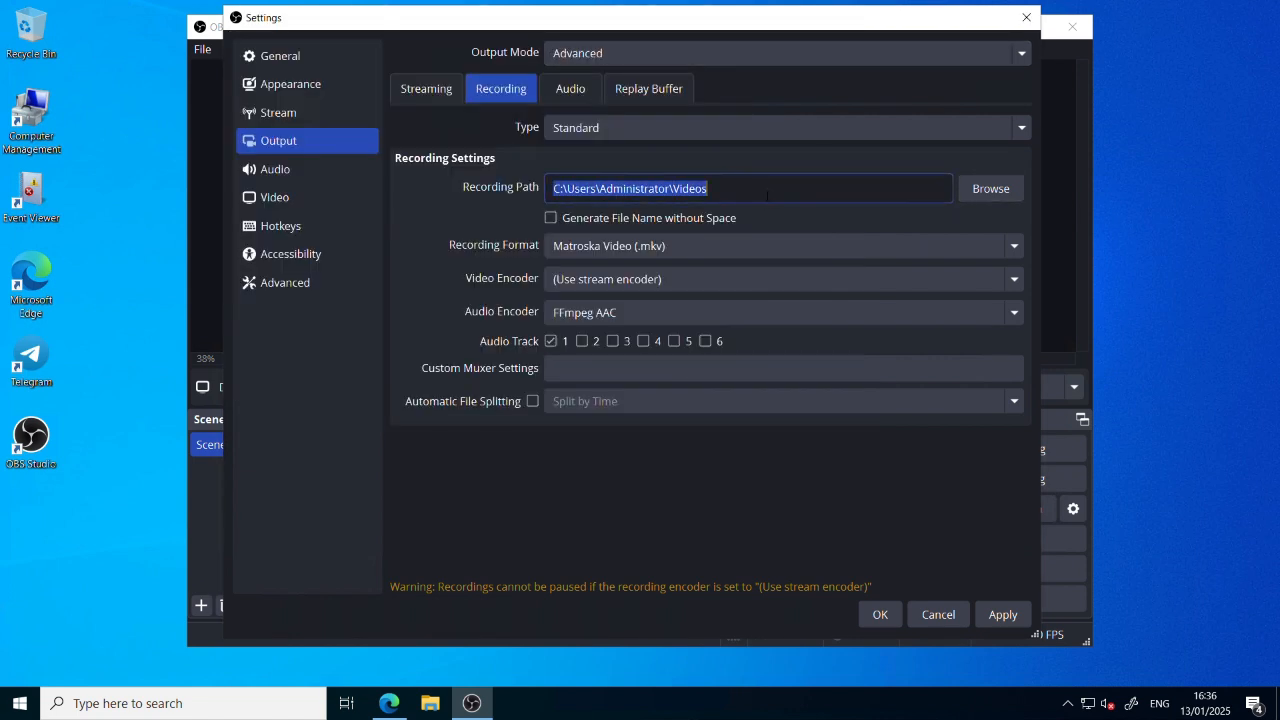
# - Check the recording type and video encoder options and set the recording format to Hybrid MP4 [BETA] (.mp4)
pyautogui.click(708, 137)
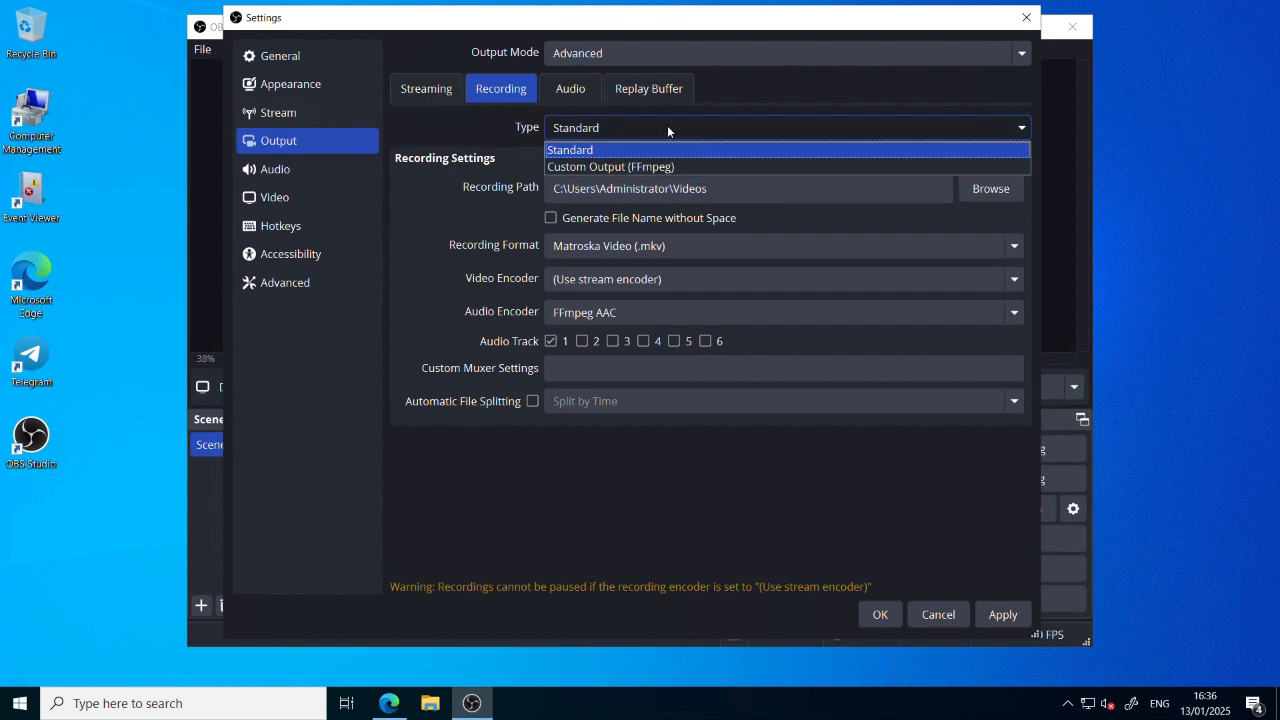
pyautogui.click(611, 281)
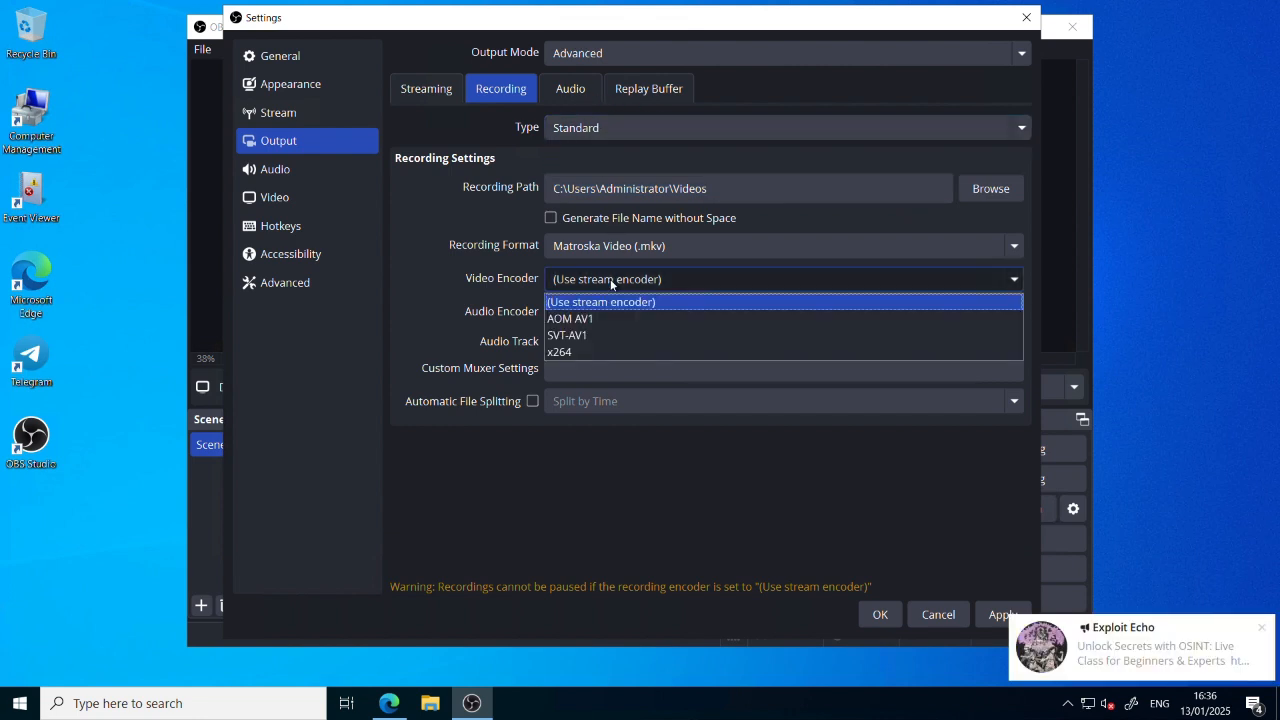
pyautogui.click(611, 283)
pyautogui.click(608, 254)
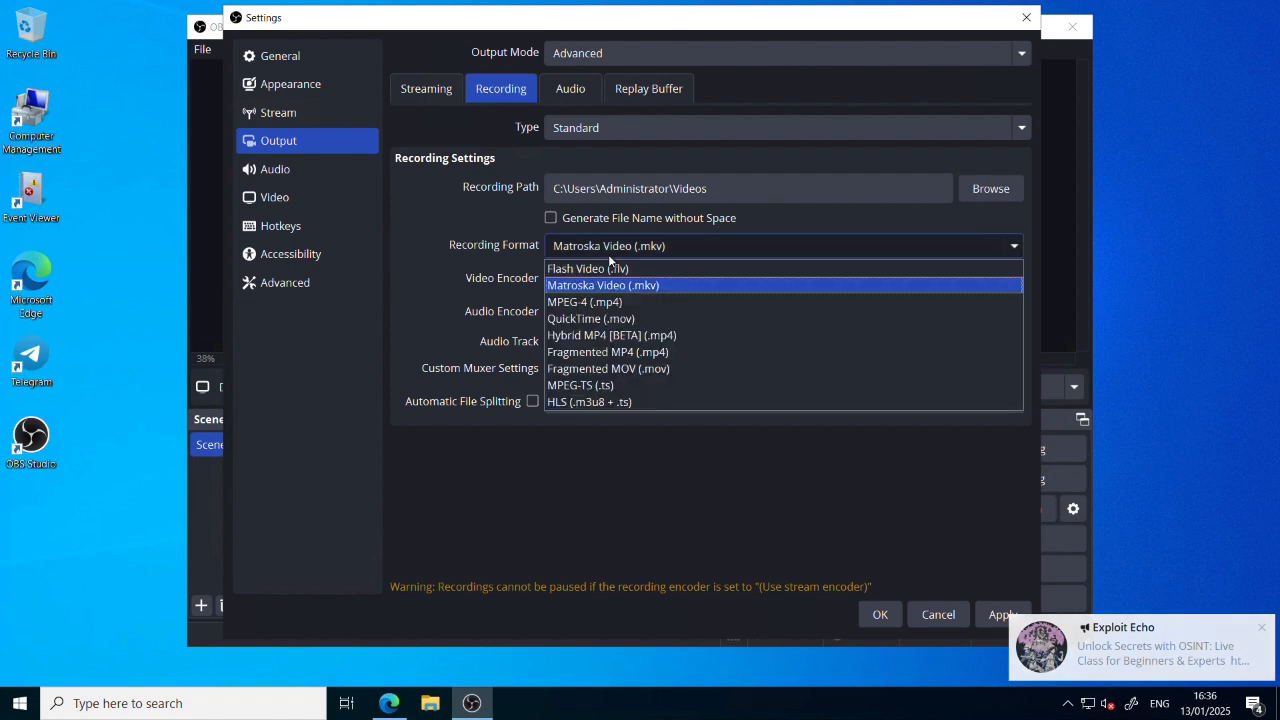
pyautogui.click(616, 339)
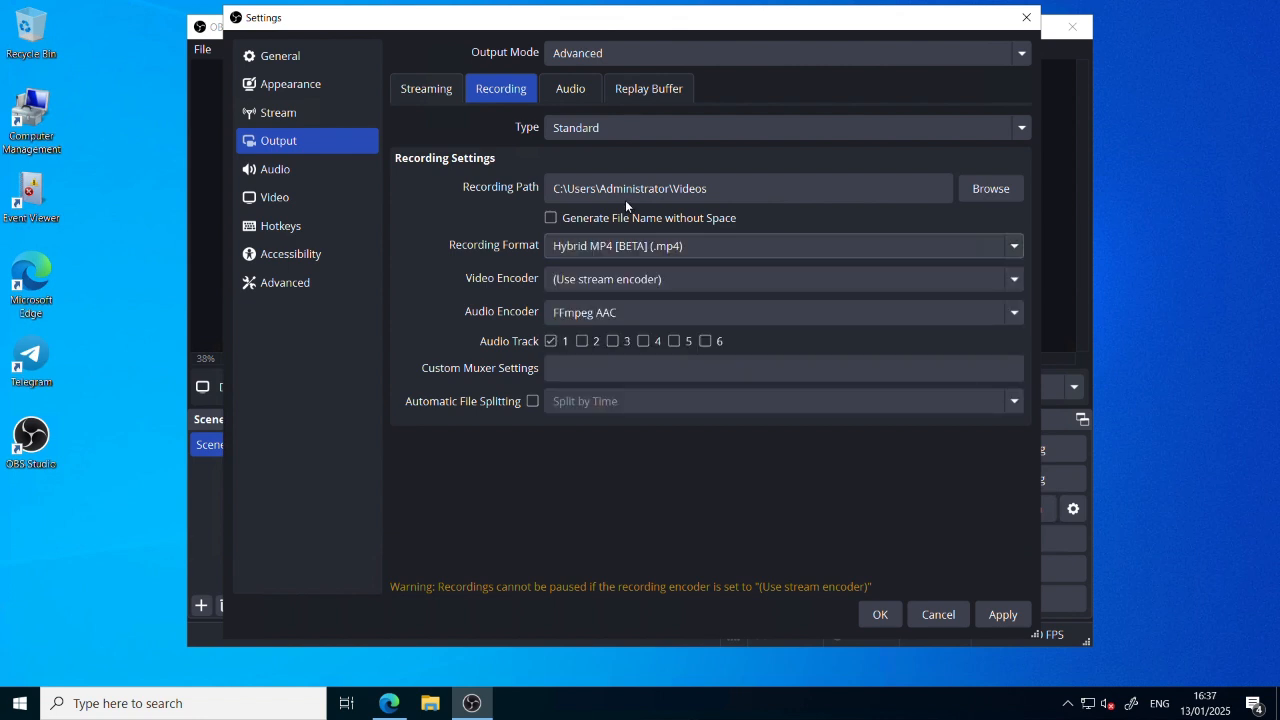
# - Reselect Hybrid MP4 [BETA] (.mp4) as the recording format, then apply the output settings and close them
pyautogui.click(598, 292)
pyautogui.click(598, 290)
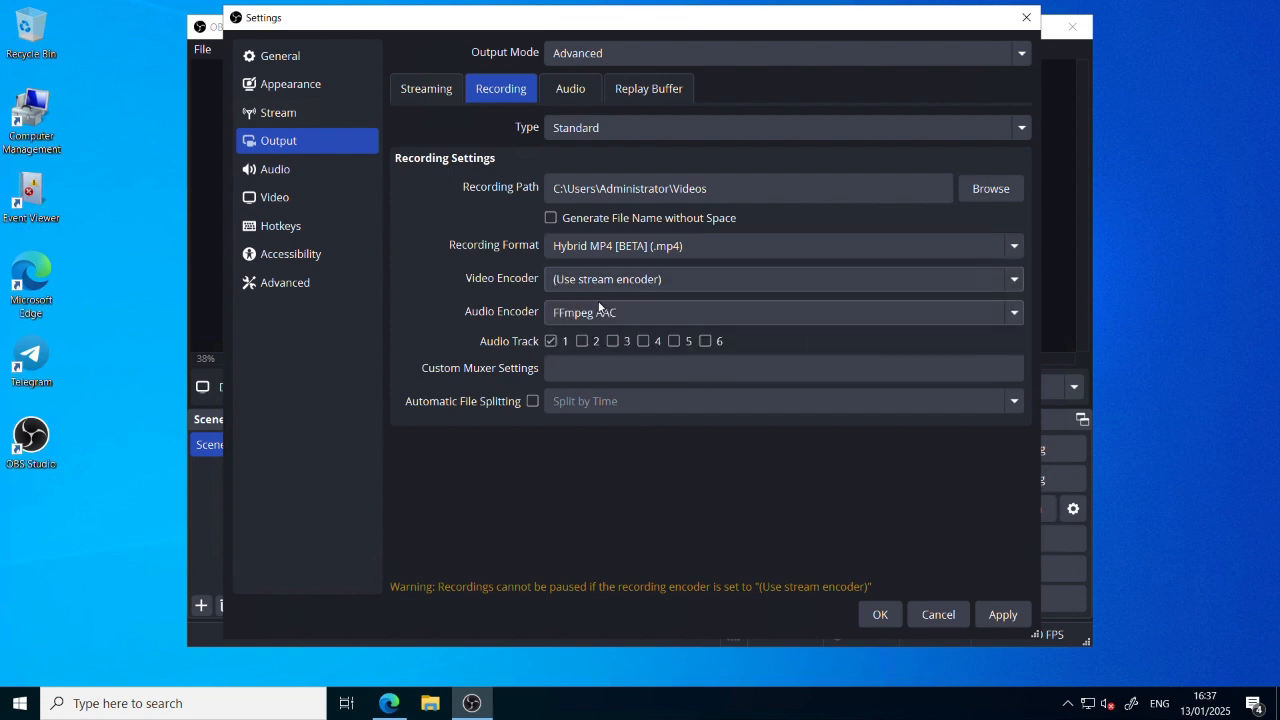
pyautogui.click(599, 310)
pyautogui.click(605, 250)
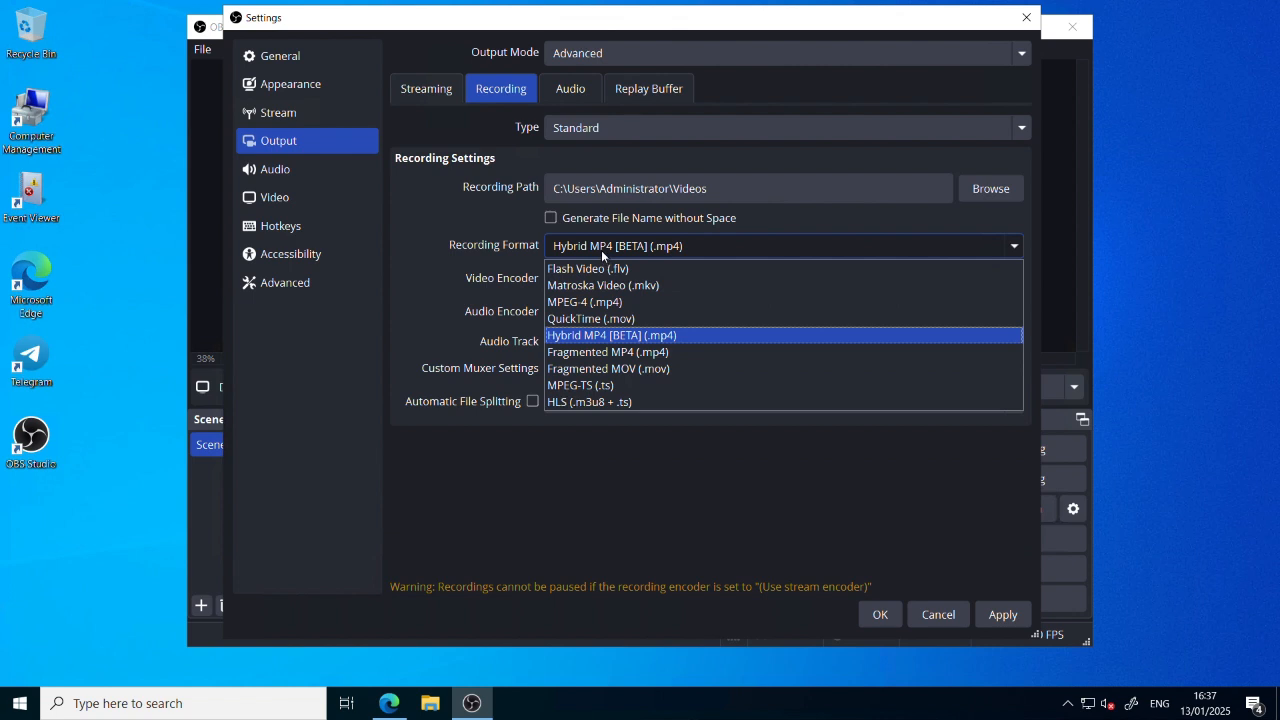
pyautogui.click(640, 337)
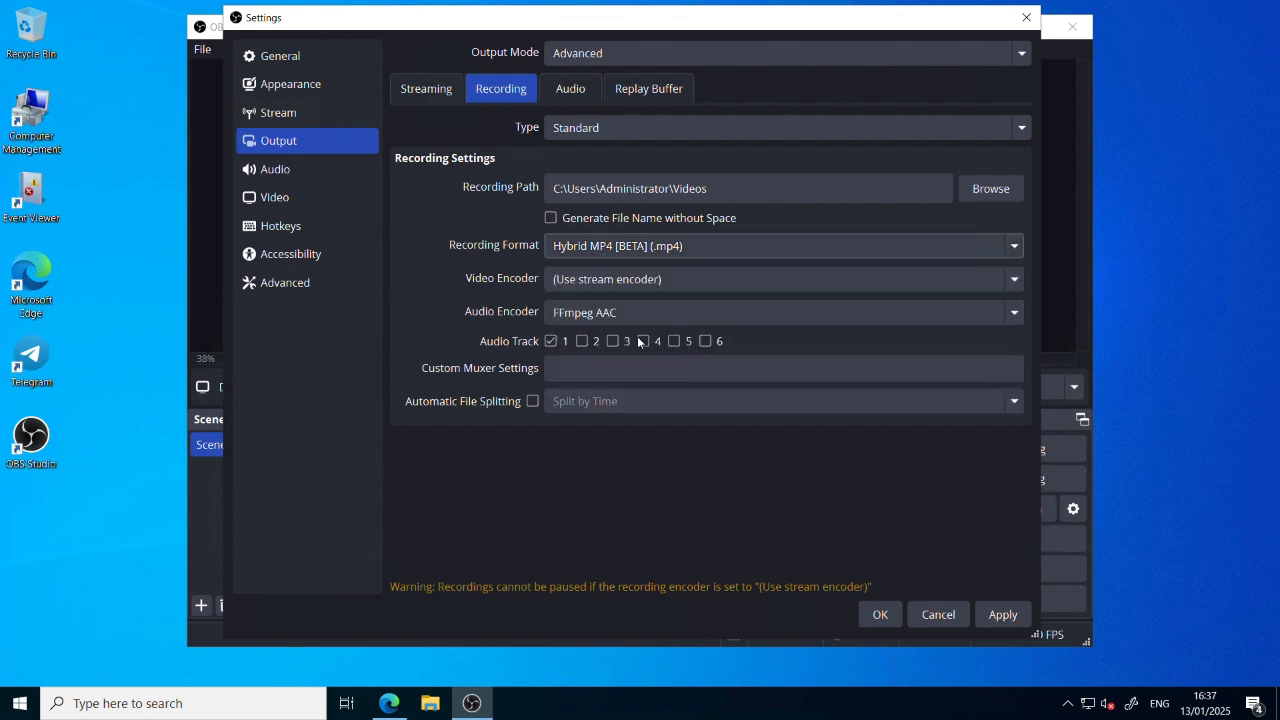
pyautogui.click(996, 616)
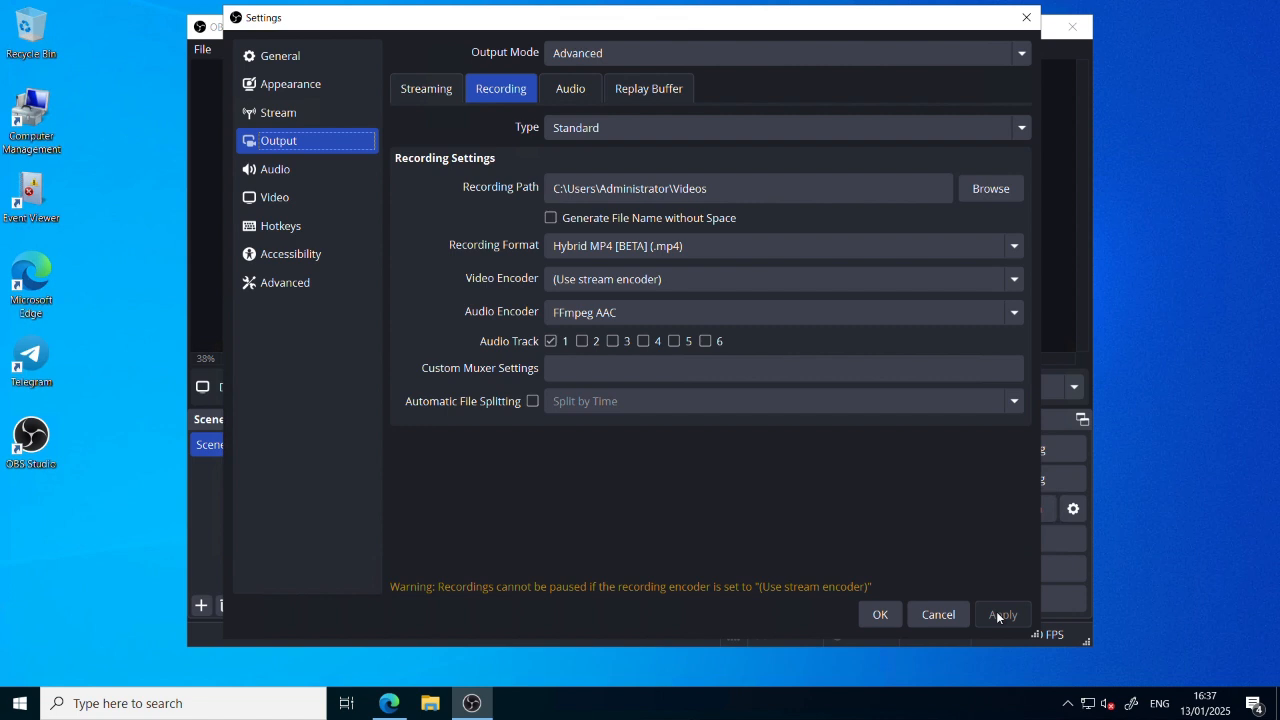
pyautogui.click(886, 616)
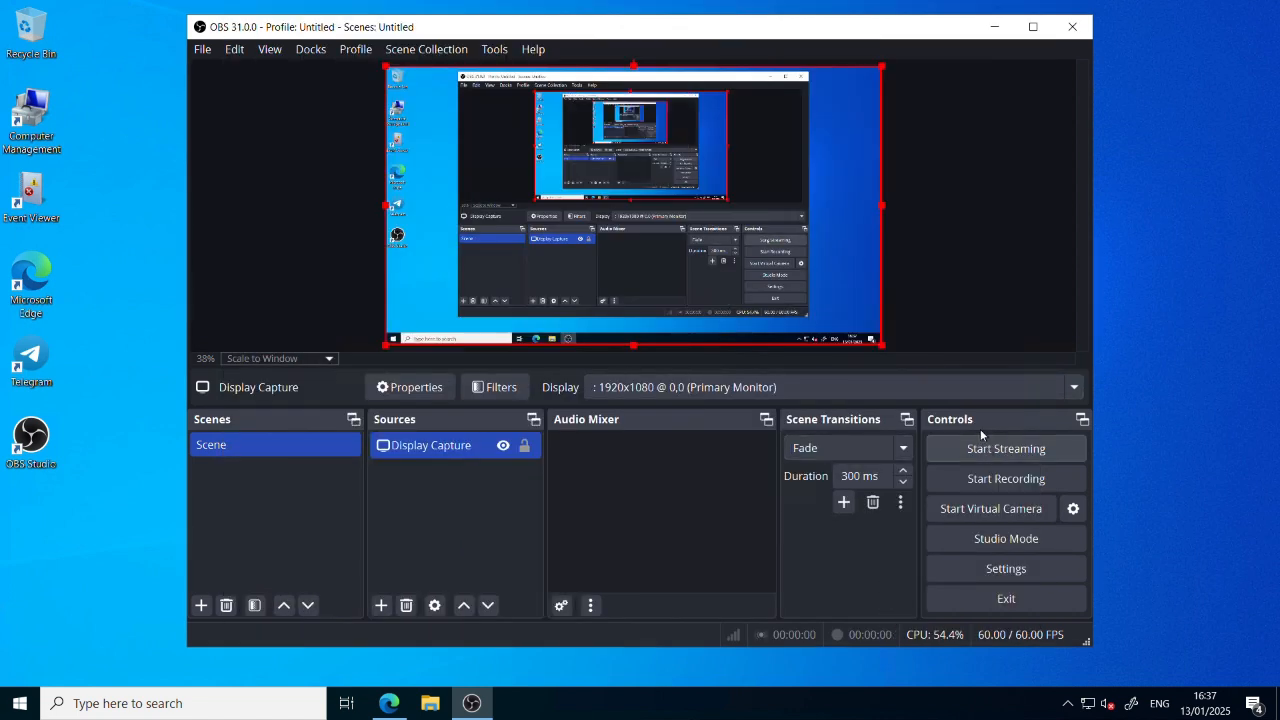
# - Try to start streaming and cancel the stream setup prompt
pyautogui.click(965, 452)
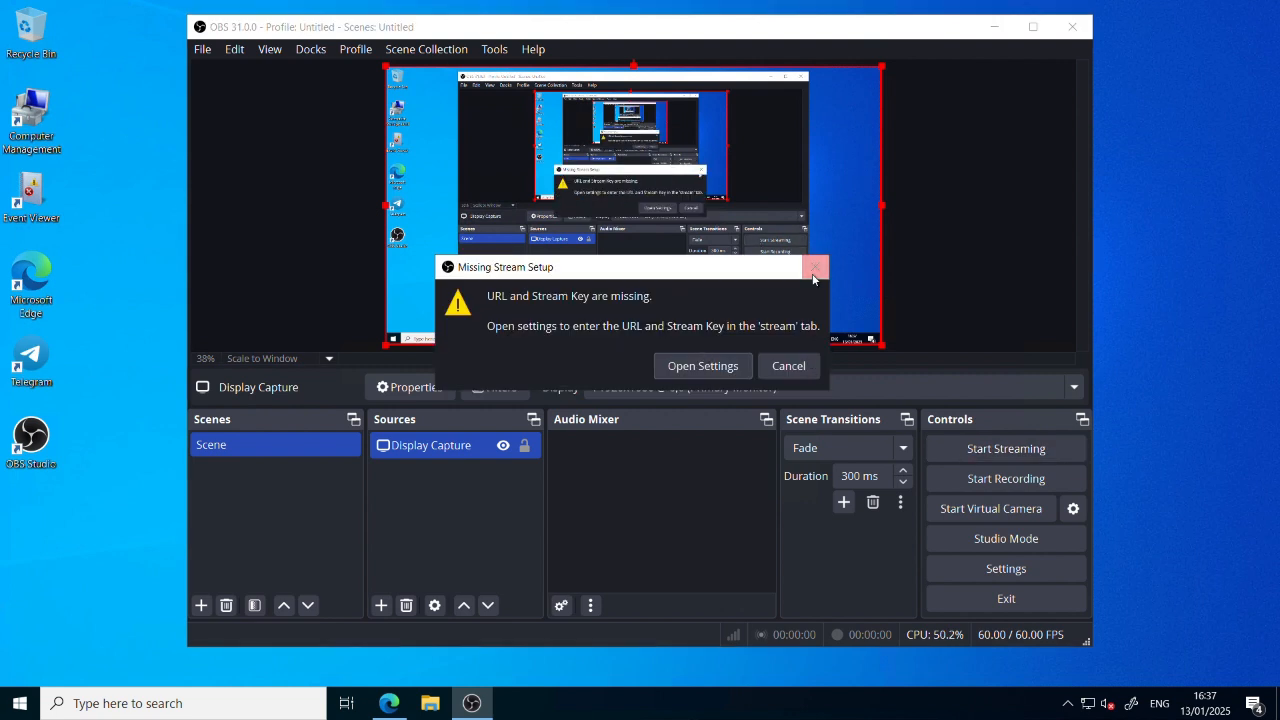
pyautogui.click(790, 366)
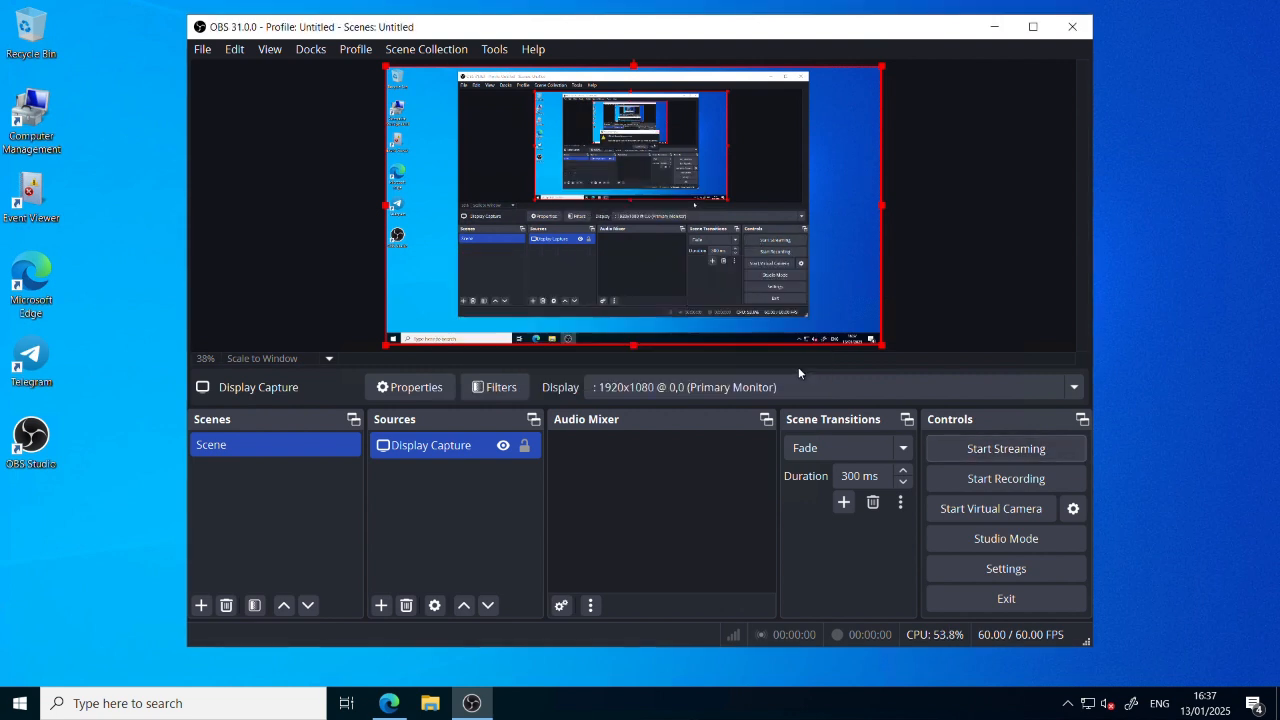
# - Start recording the display, dismiss the desktop notification and minimize OBS Studio
pyautogui.click(1010, 480)
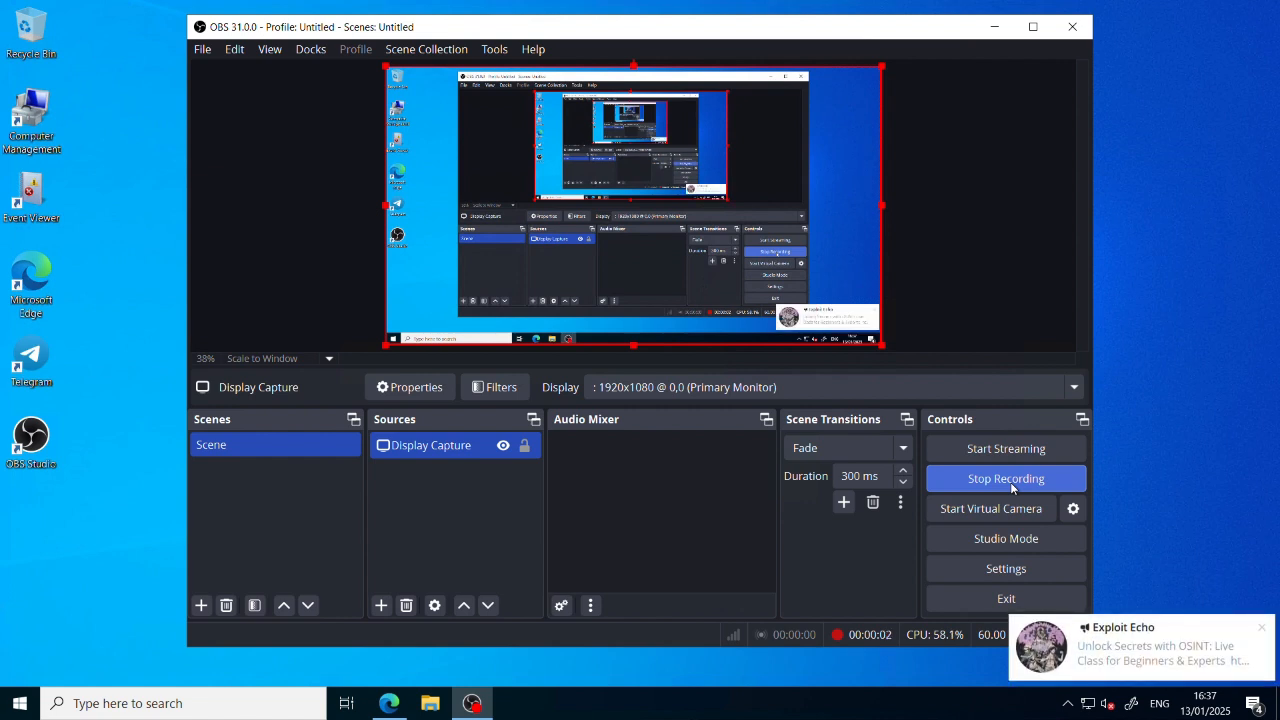
pyautogui.click(1263, 630)
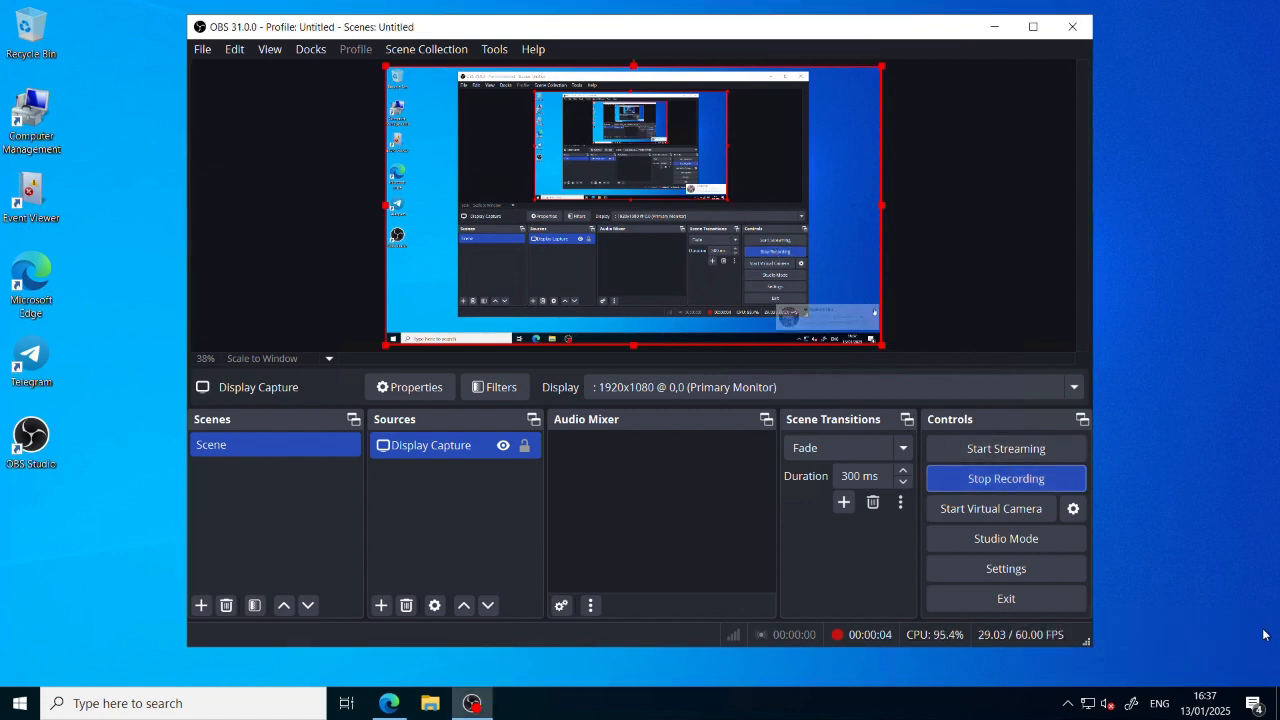
pyautogui.click(989, 33)
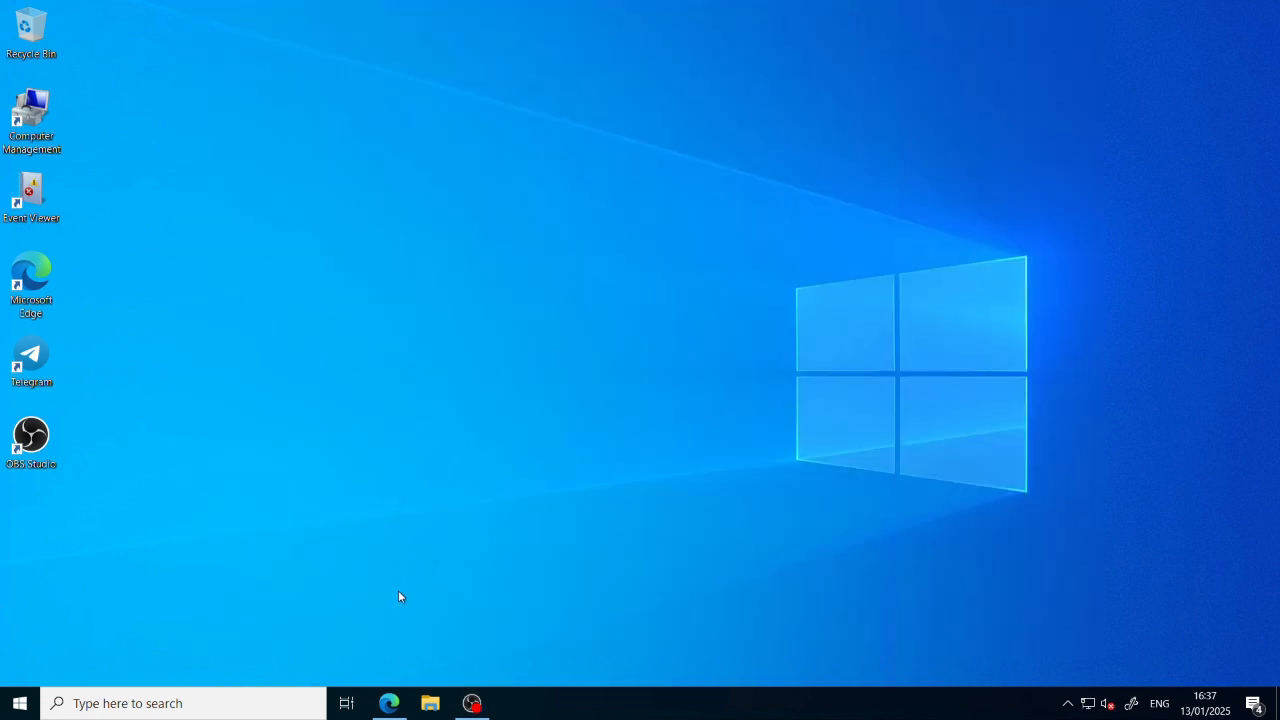
# - Open File Explorer and go to the Videos folder where the recordings are saved, using the copied recording path
pyautogui.click(432, 706)
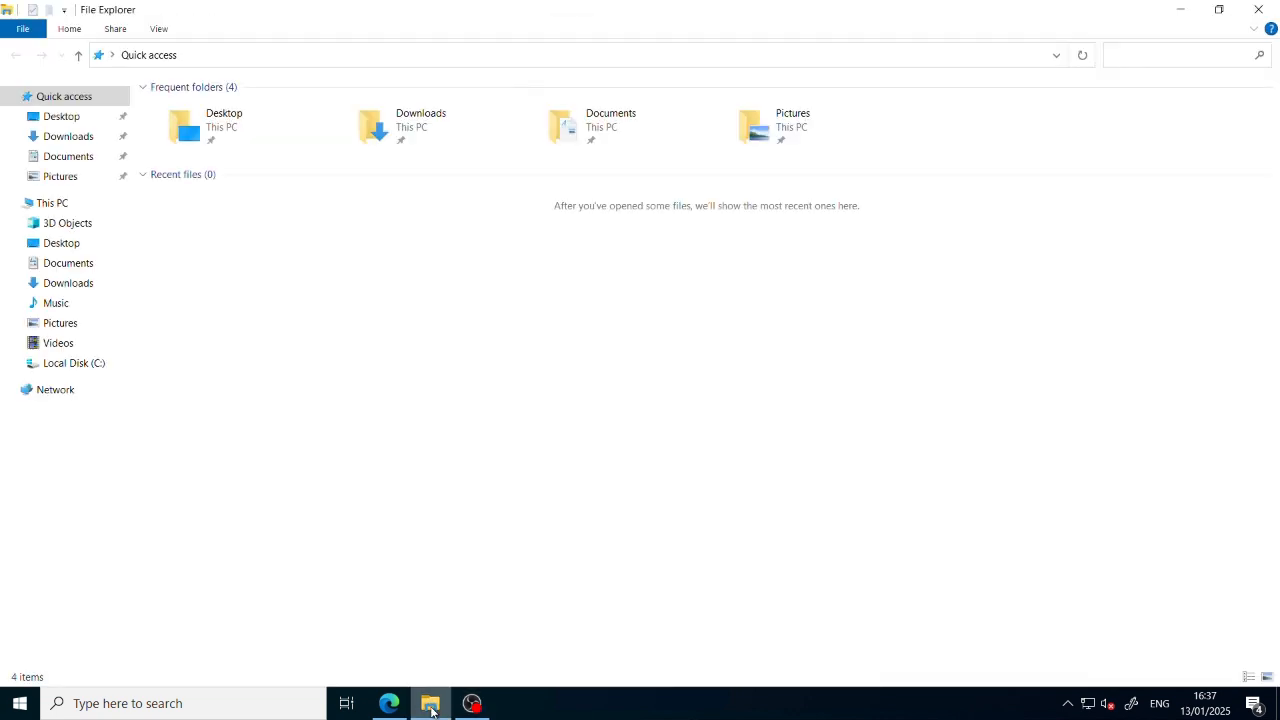
pyautogui.click(387, 60)
pyautogui.click(390, 62)
pyautogui.hotkey('ctrl', 'a')
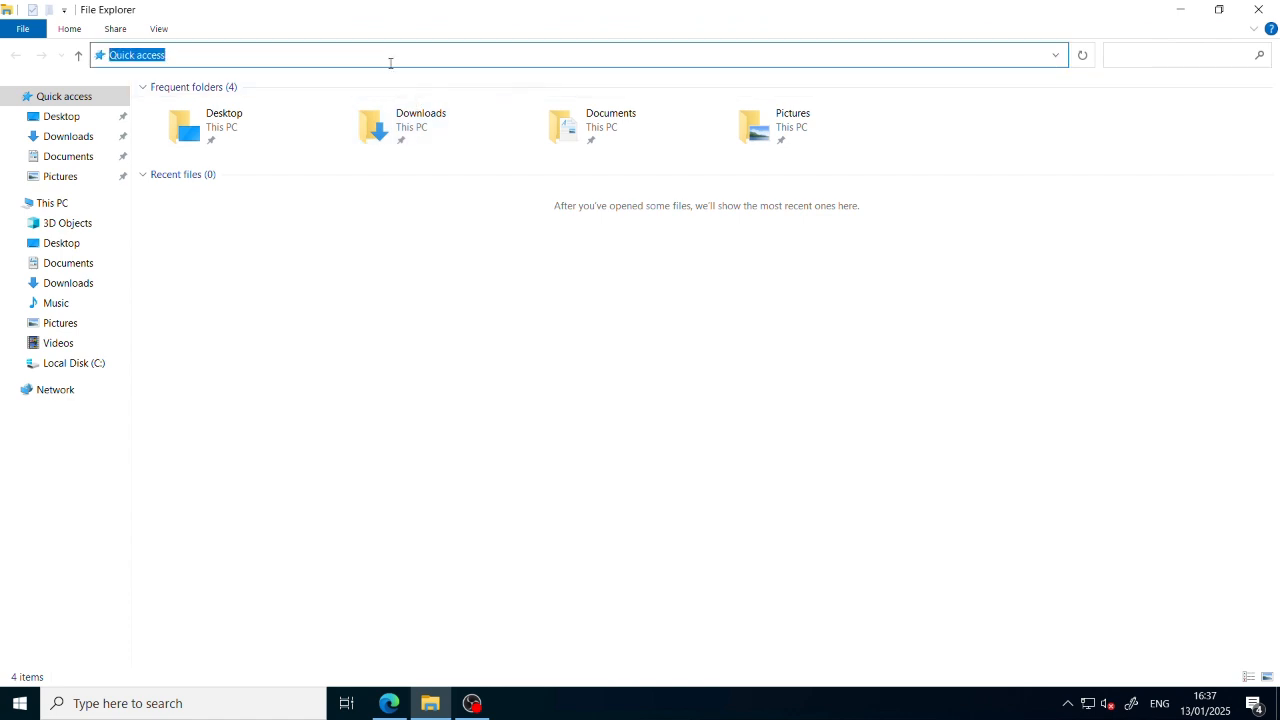
pyautogui.hotkey('ctrl', 'v')
pyautogui.press('Return')
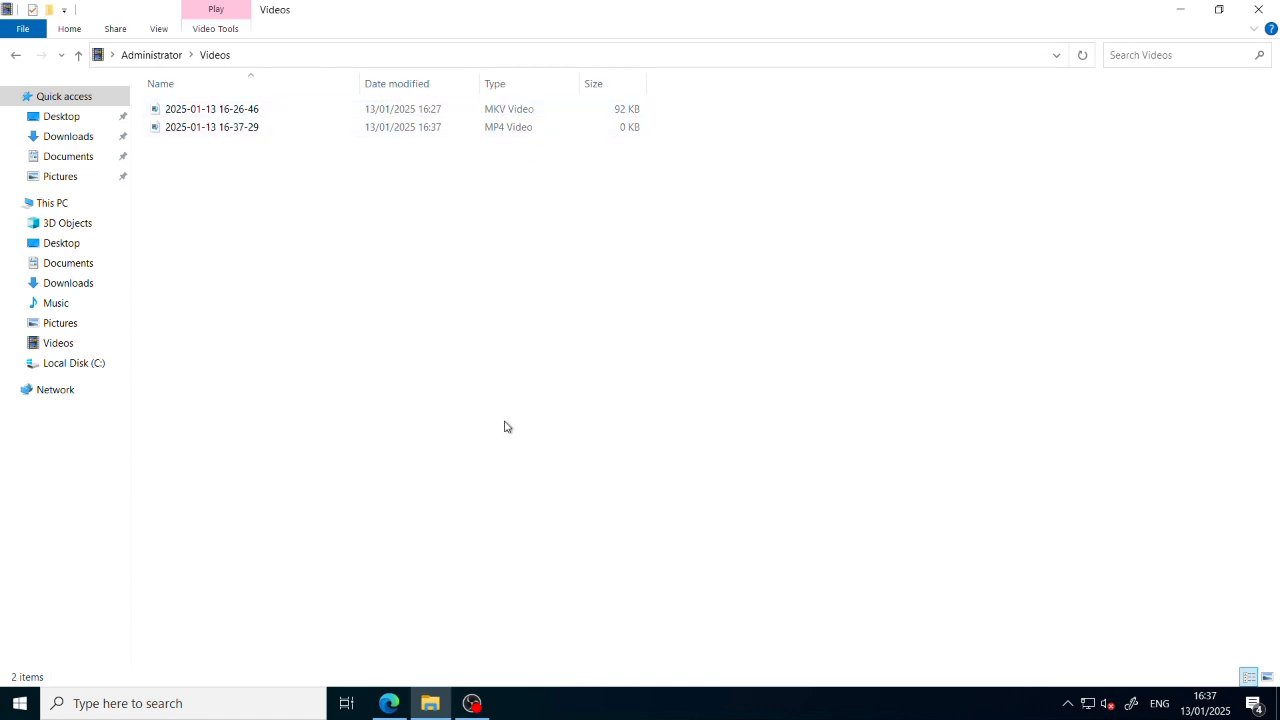
# - Return to OBS Studio, stop the display recording and minimize the OBS window
pyautogui.click(476, 708)
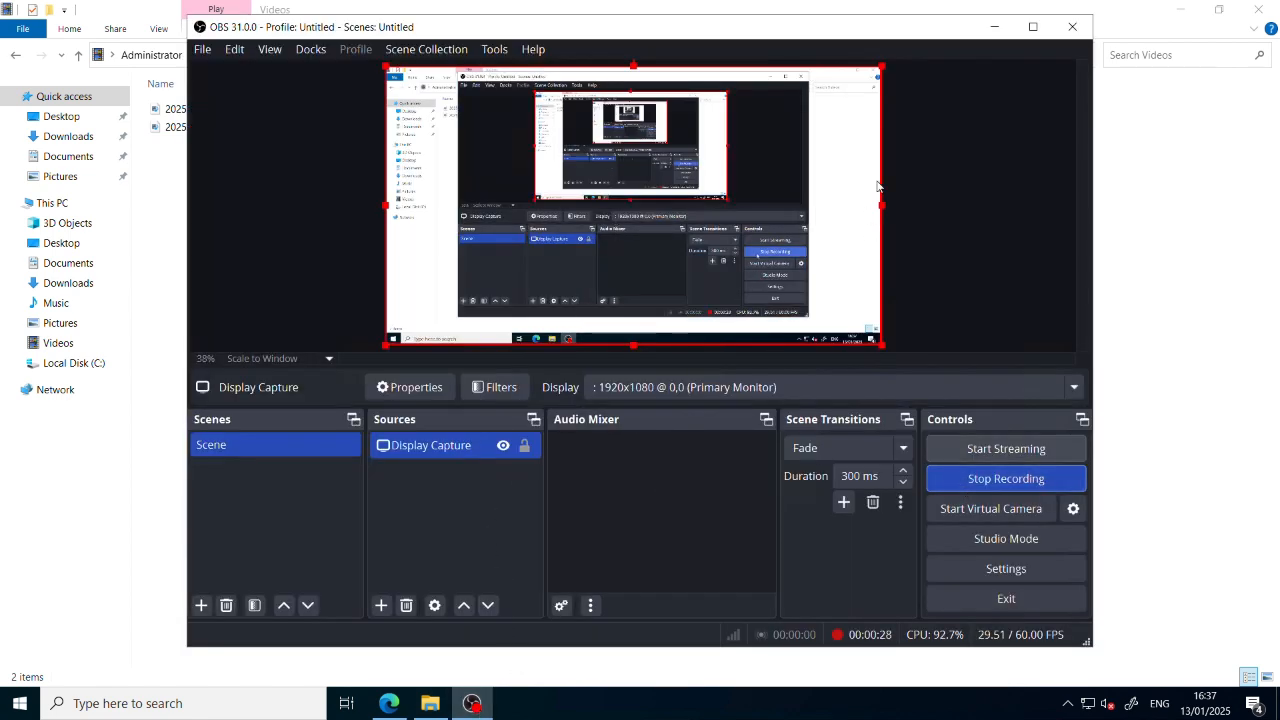
pyautogui.click(1016, 486)
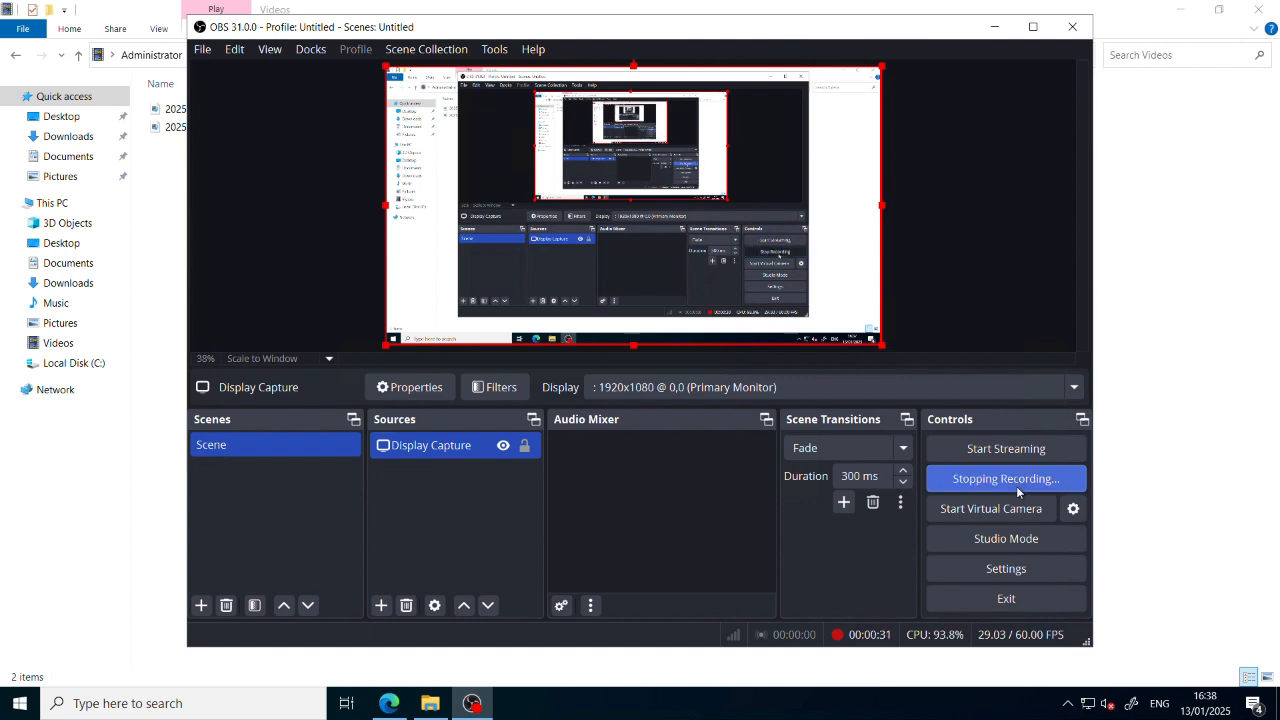
pyautogui.click(998, 28)
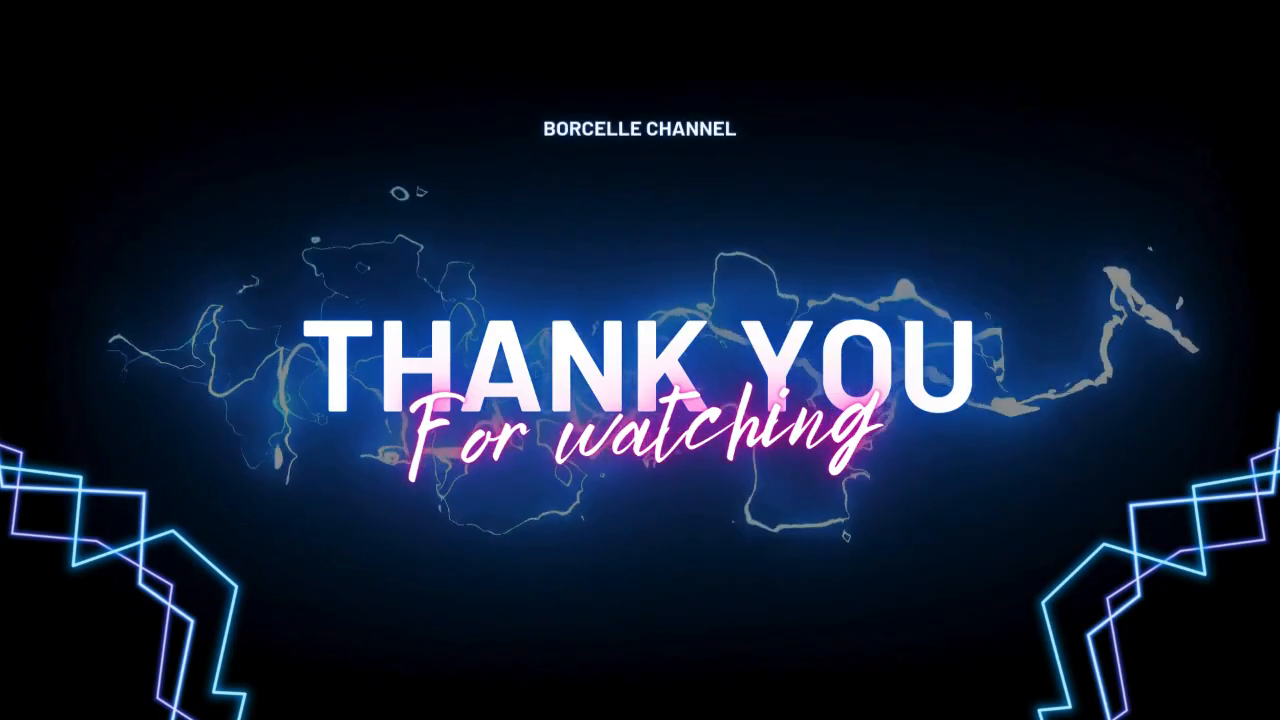